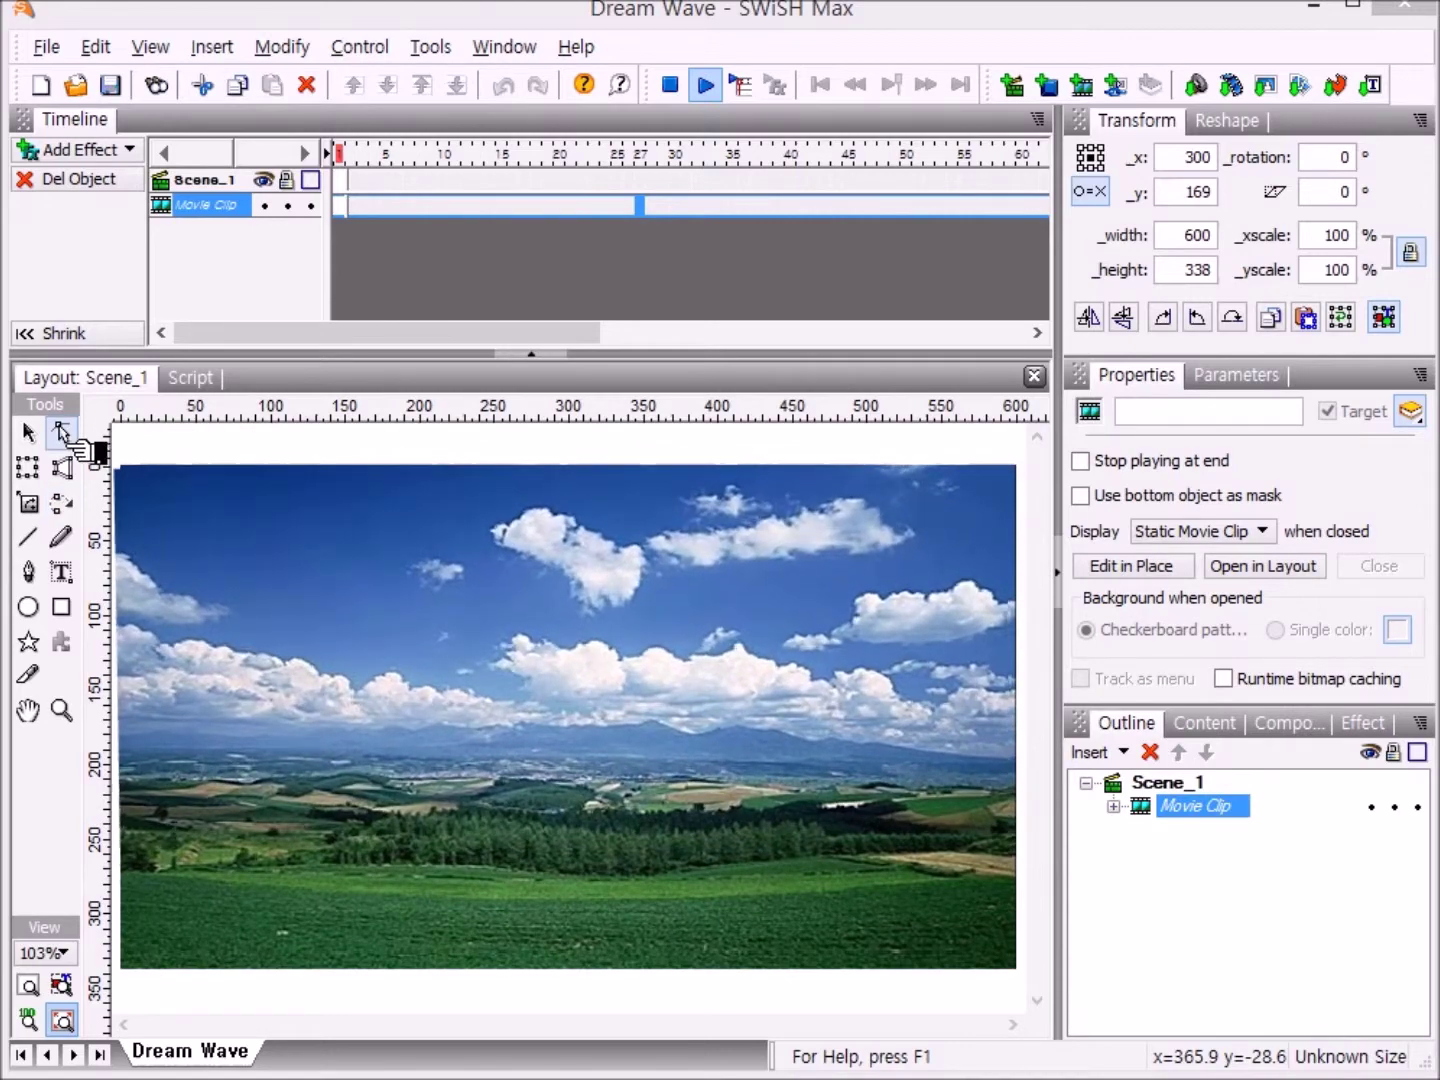
Draw a 3D bevelled button shape about 162 px square over the lower-left part of the landscape image
left_click(42, 645)
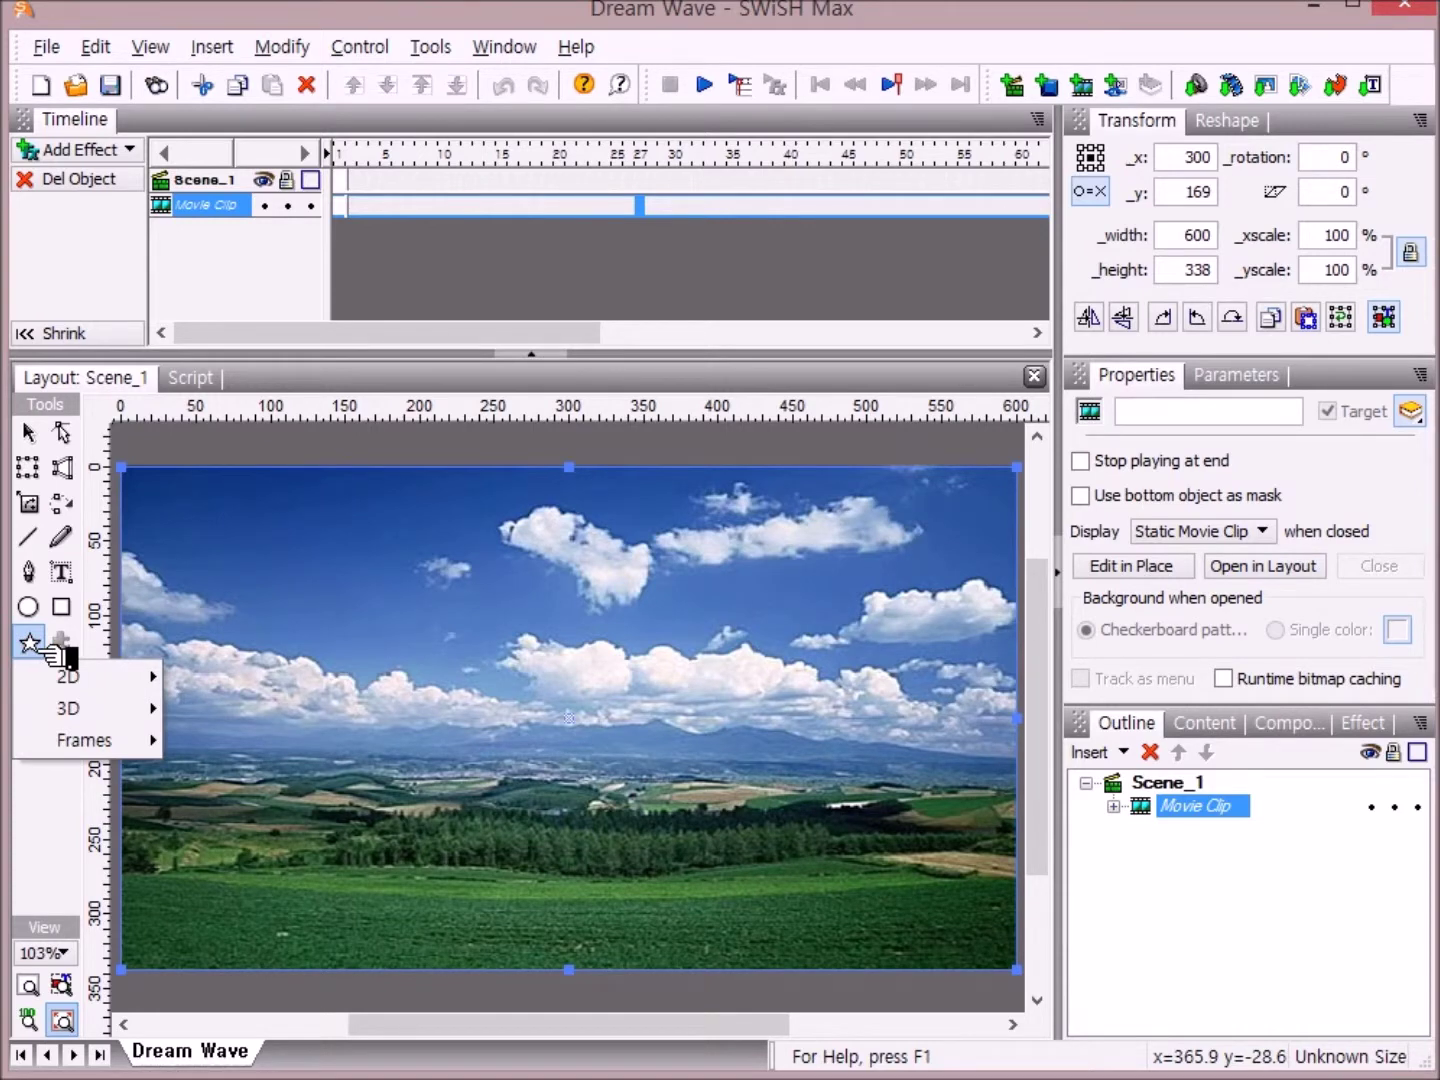
mouse_move(93, 714)
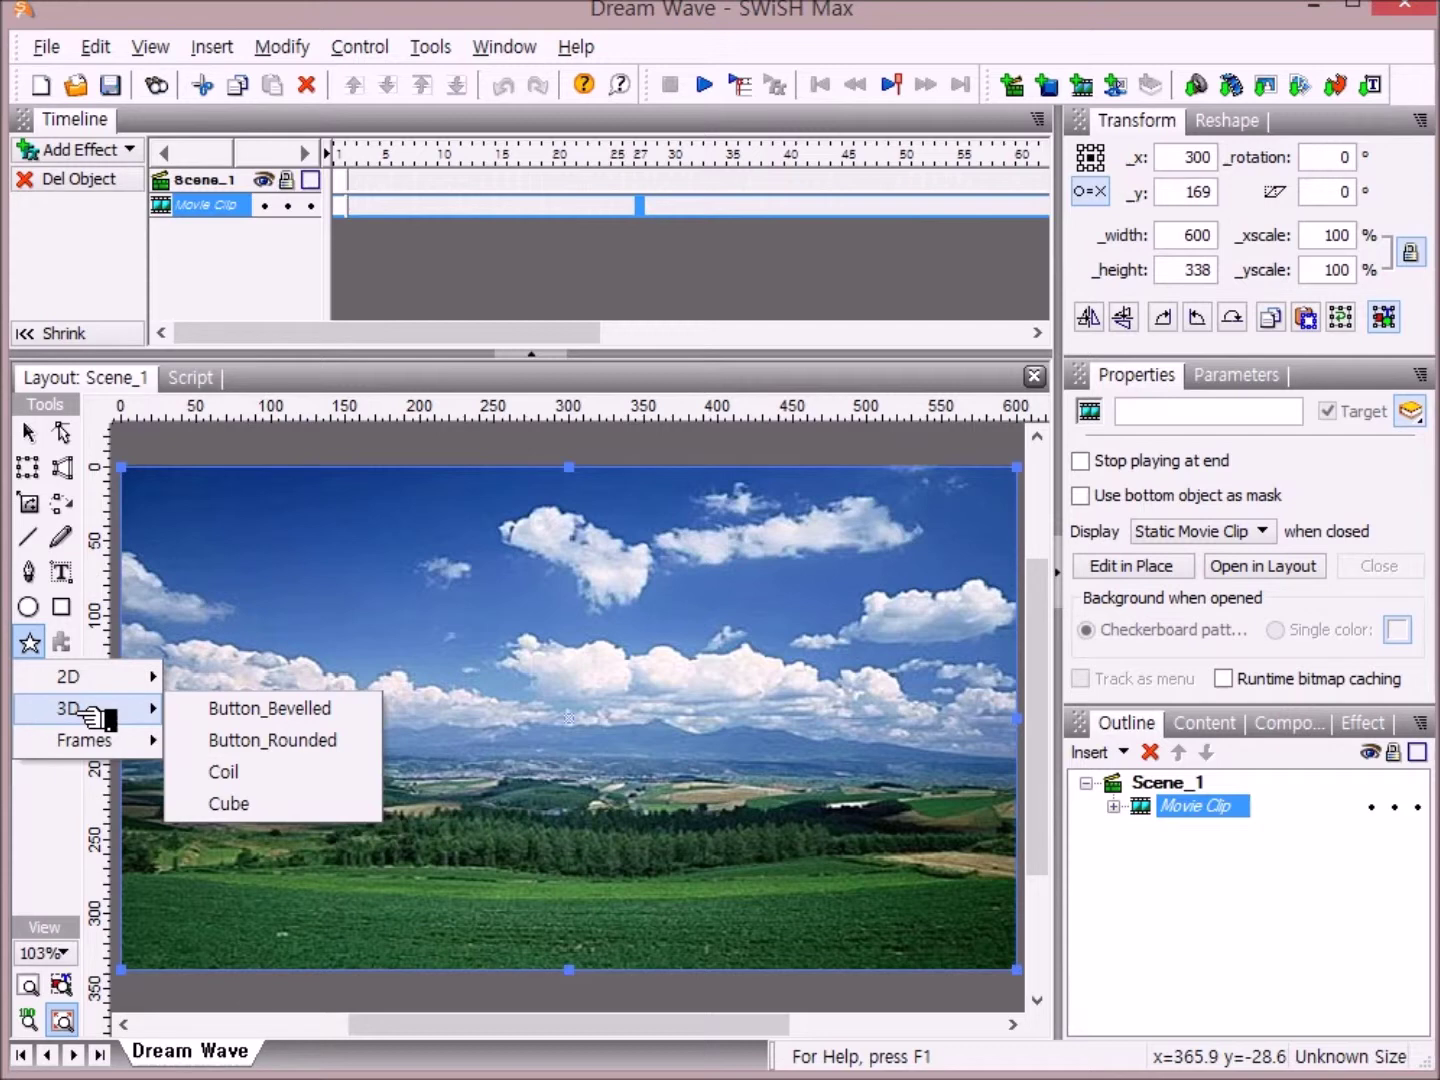
left_click(283, 711)
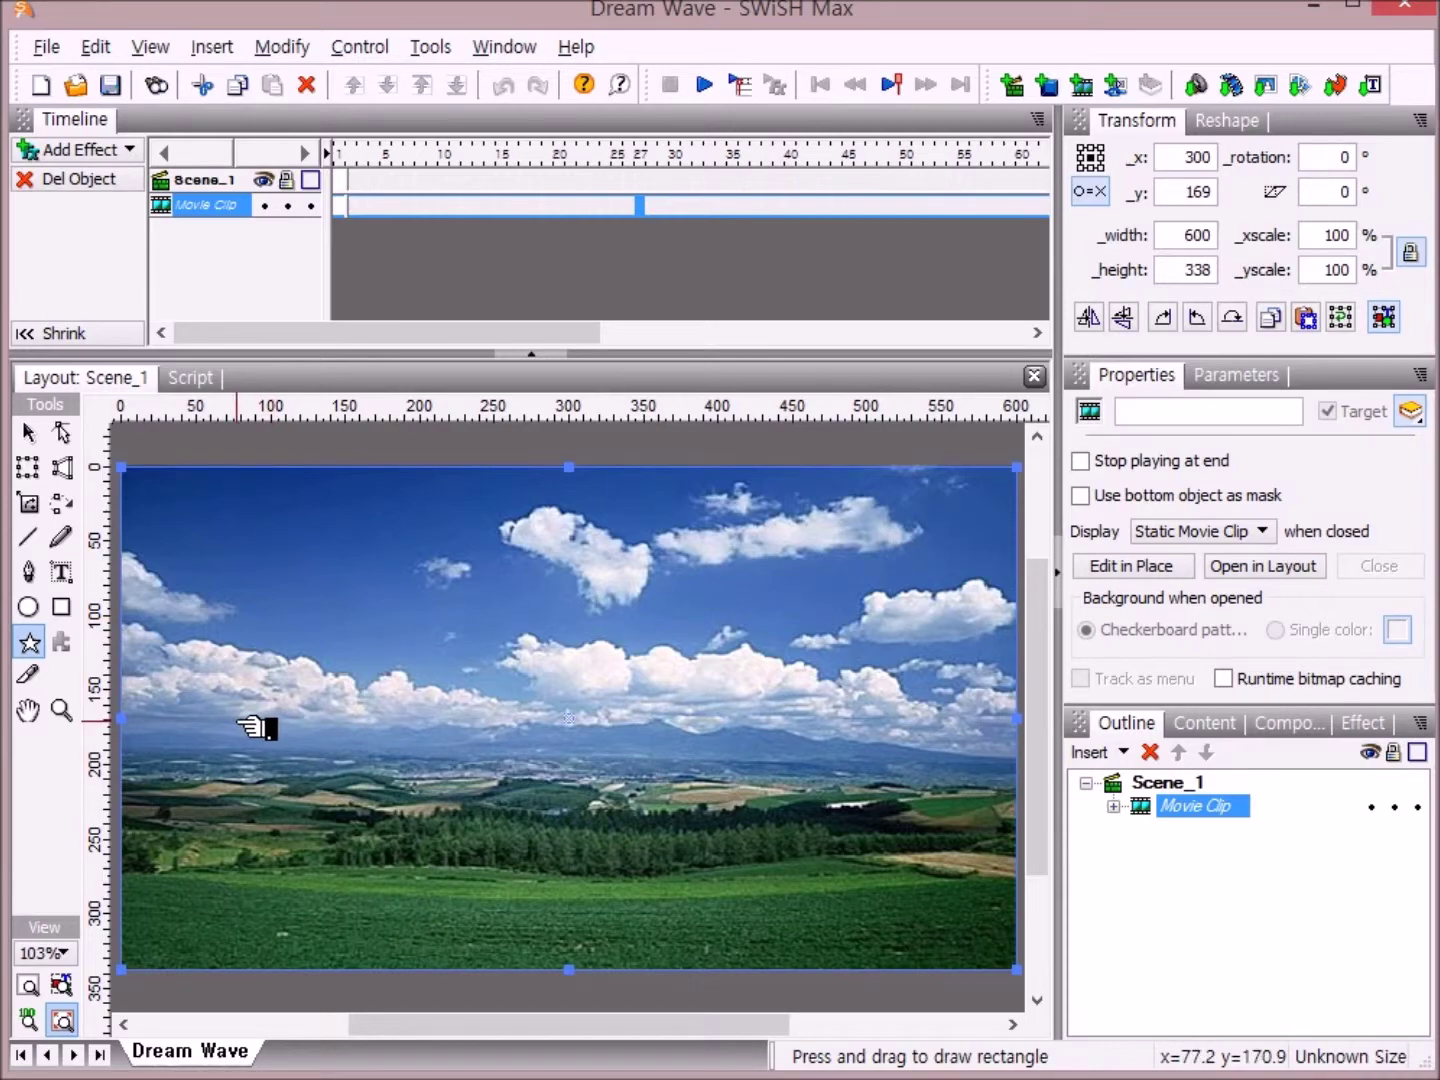
left_click_drag(236, 720, 481, 858)
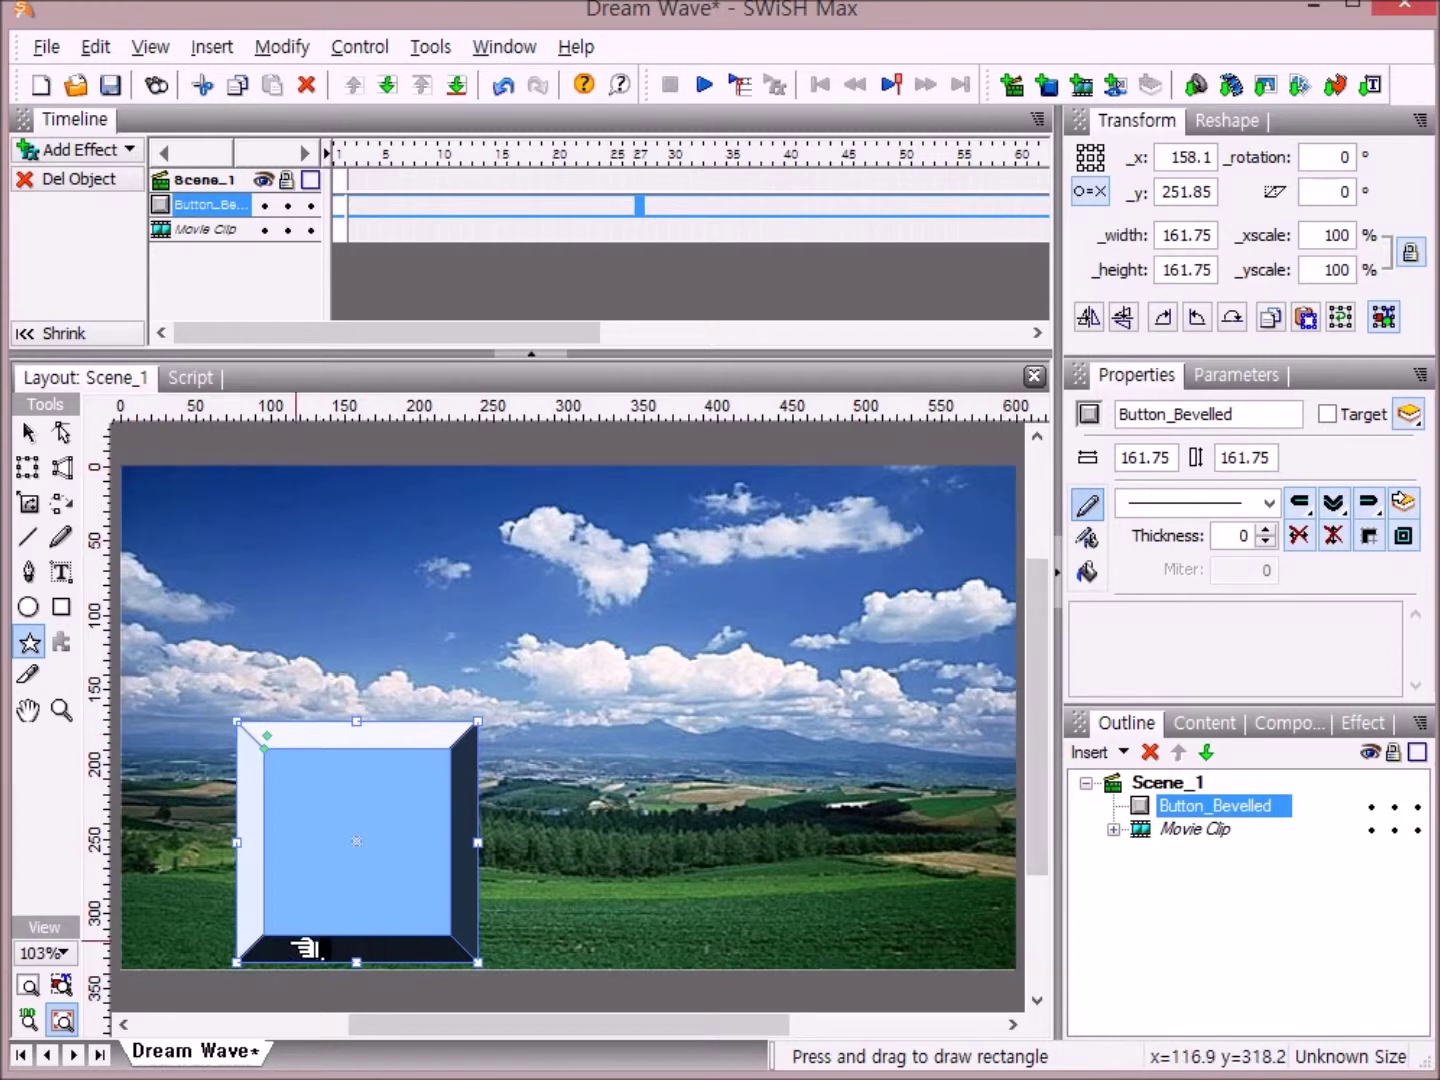
left_click(30, 432)
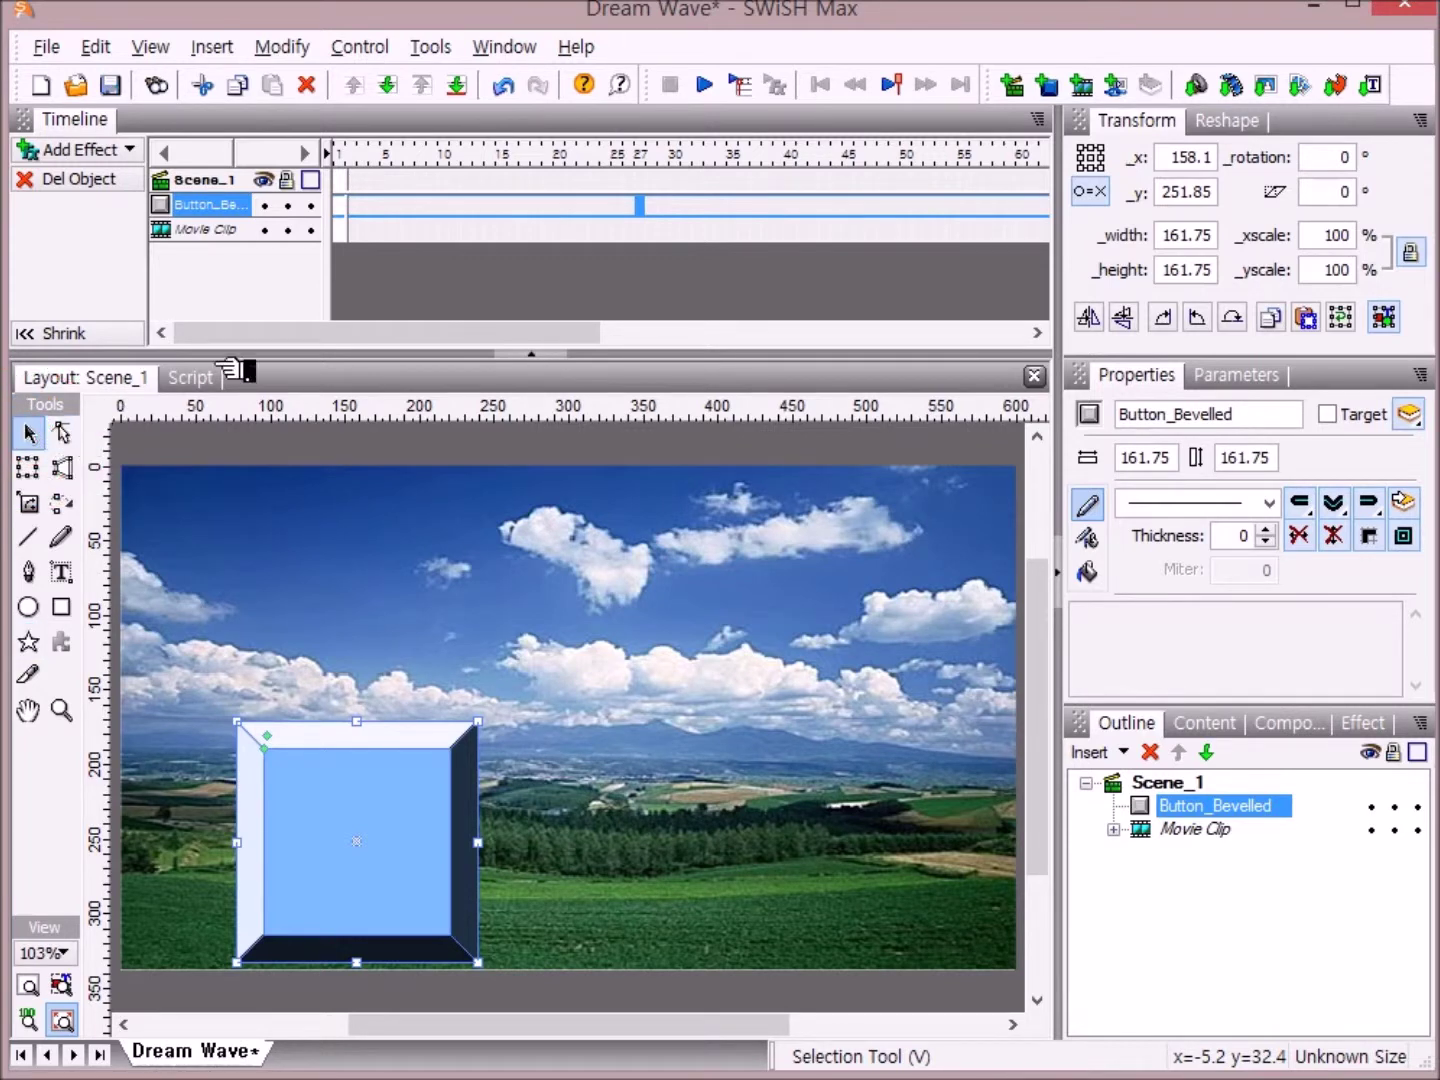
Set the bevelled button's width to 600 and its height to 338
left_click(1211, 234)
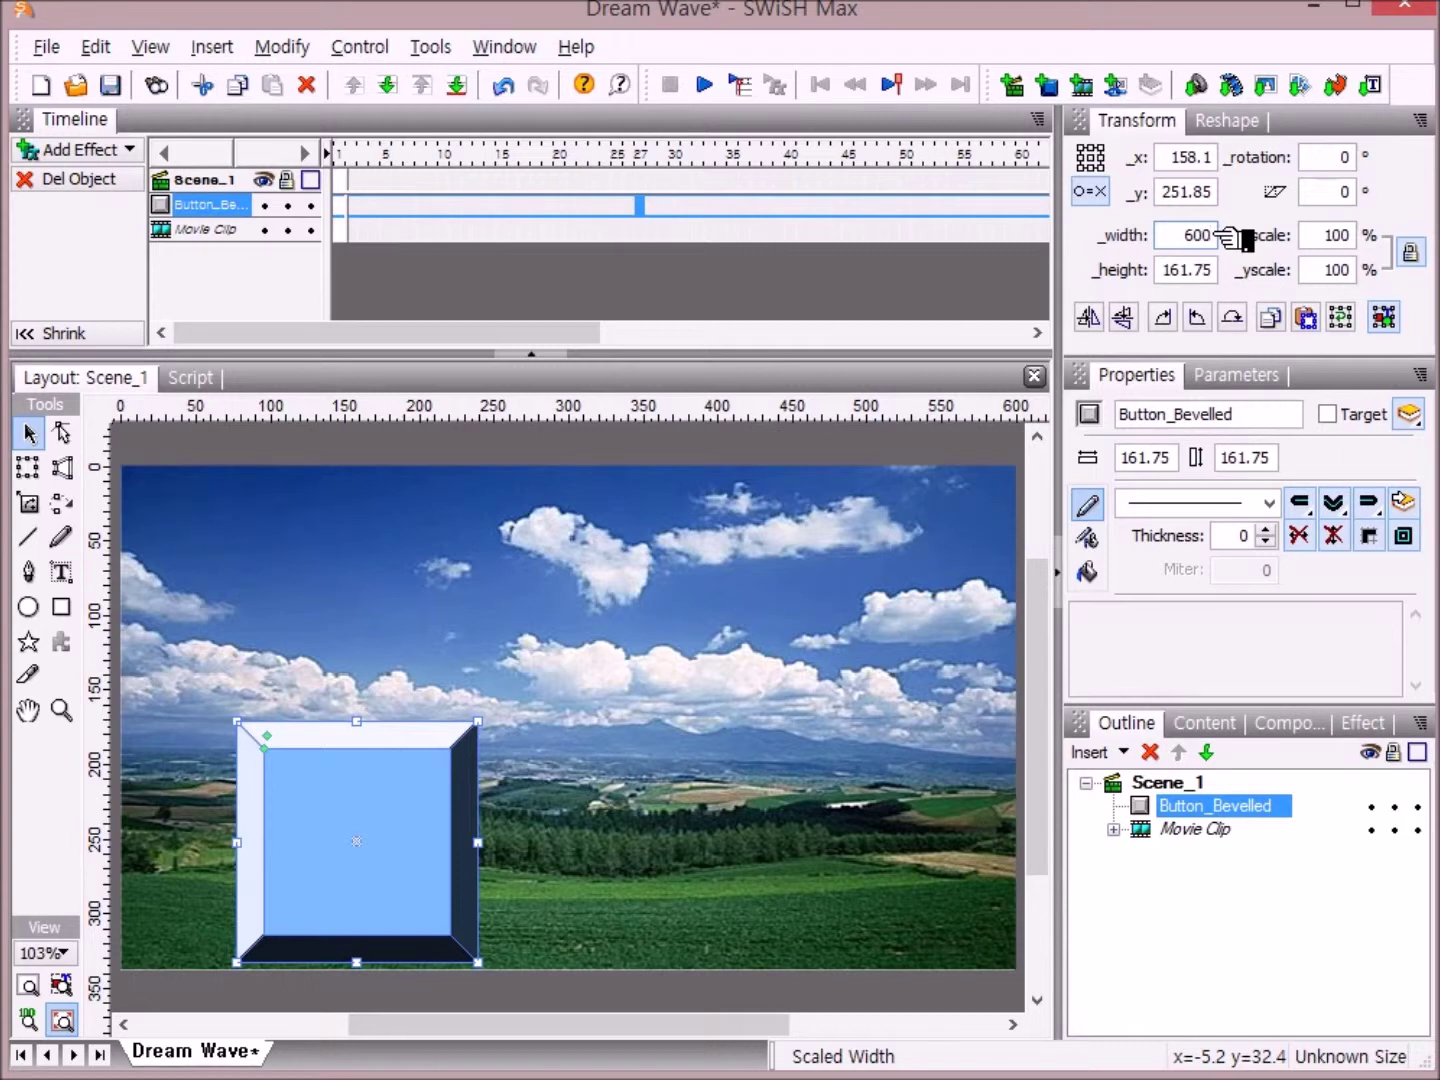
key("Tab")
type("3")
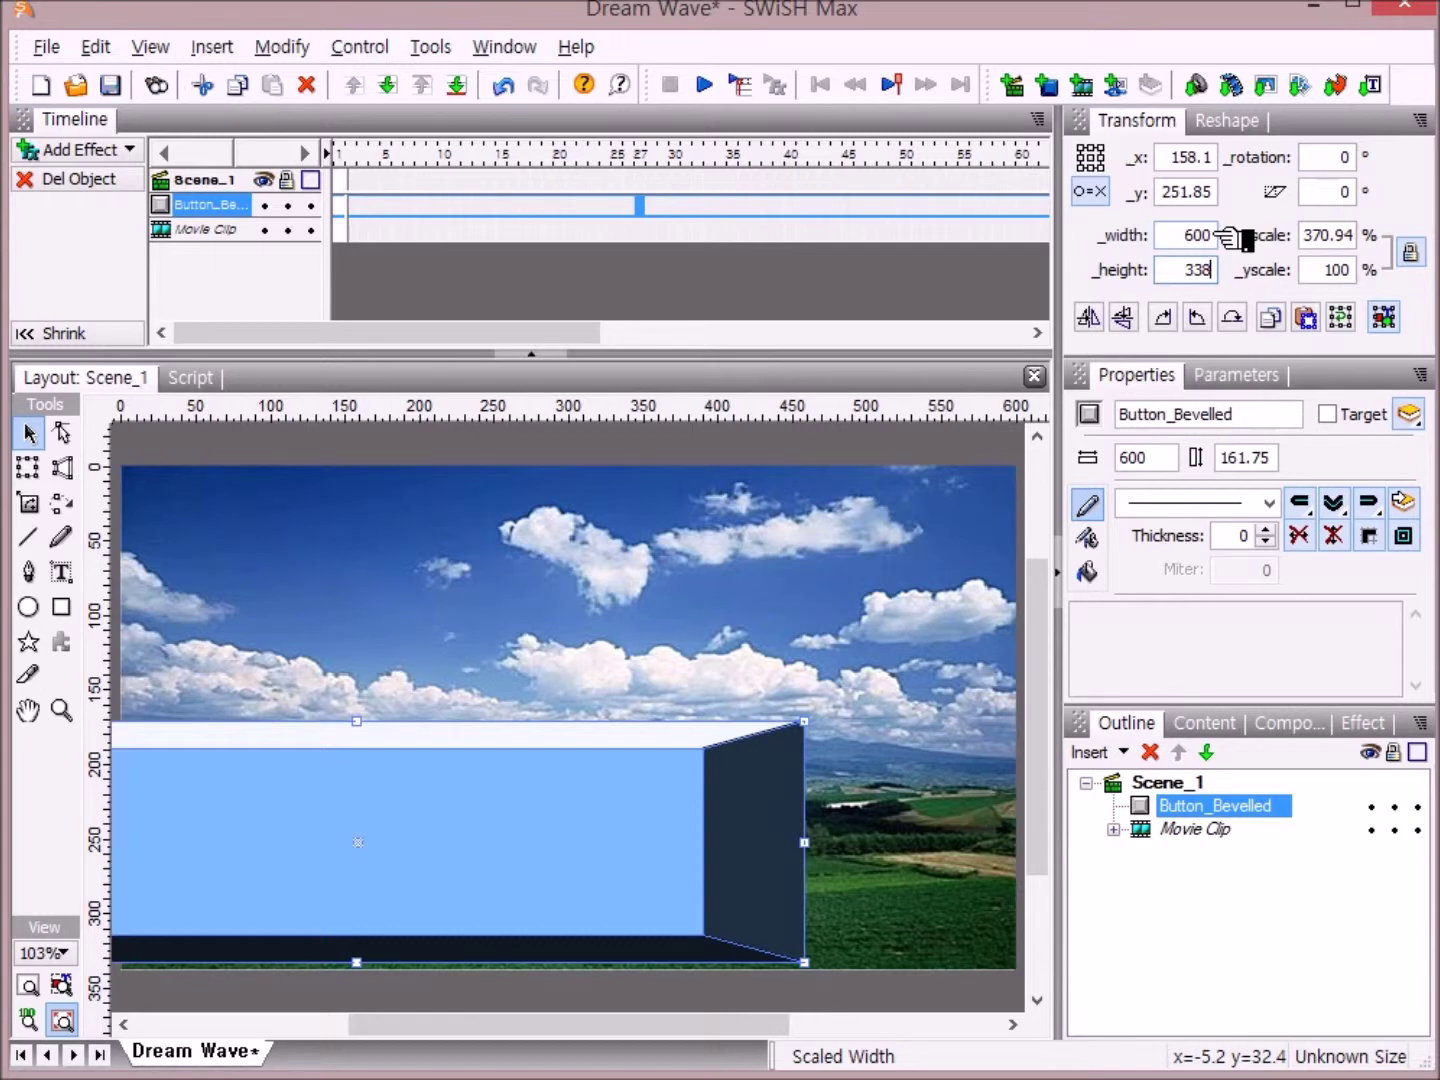
key("Return")
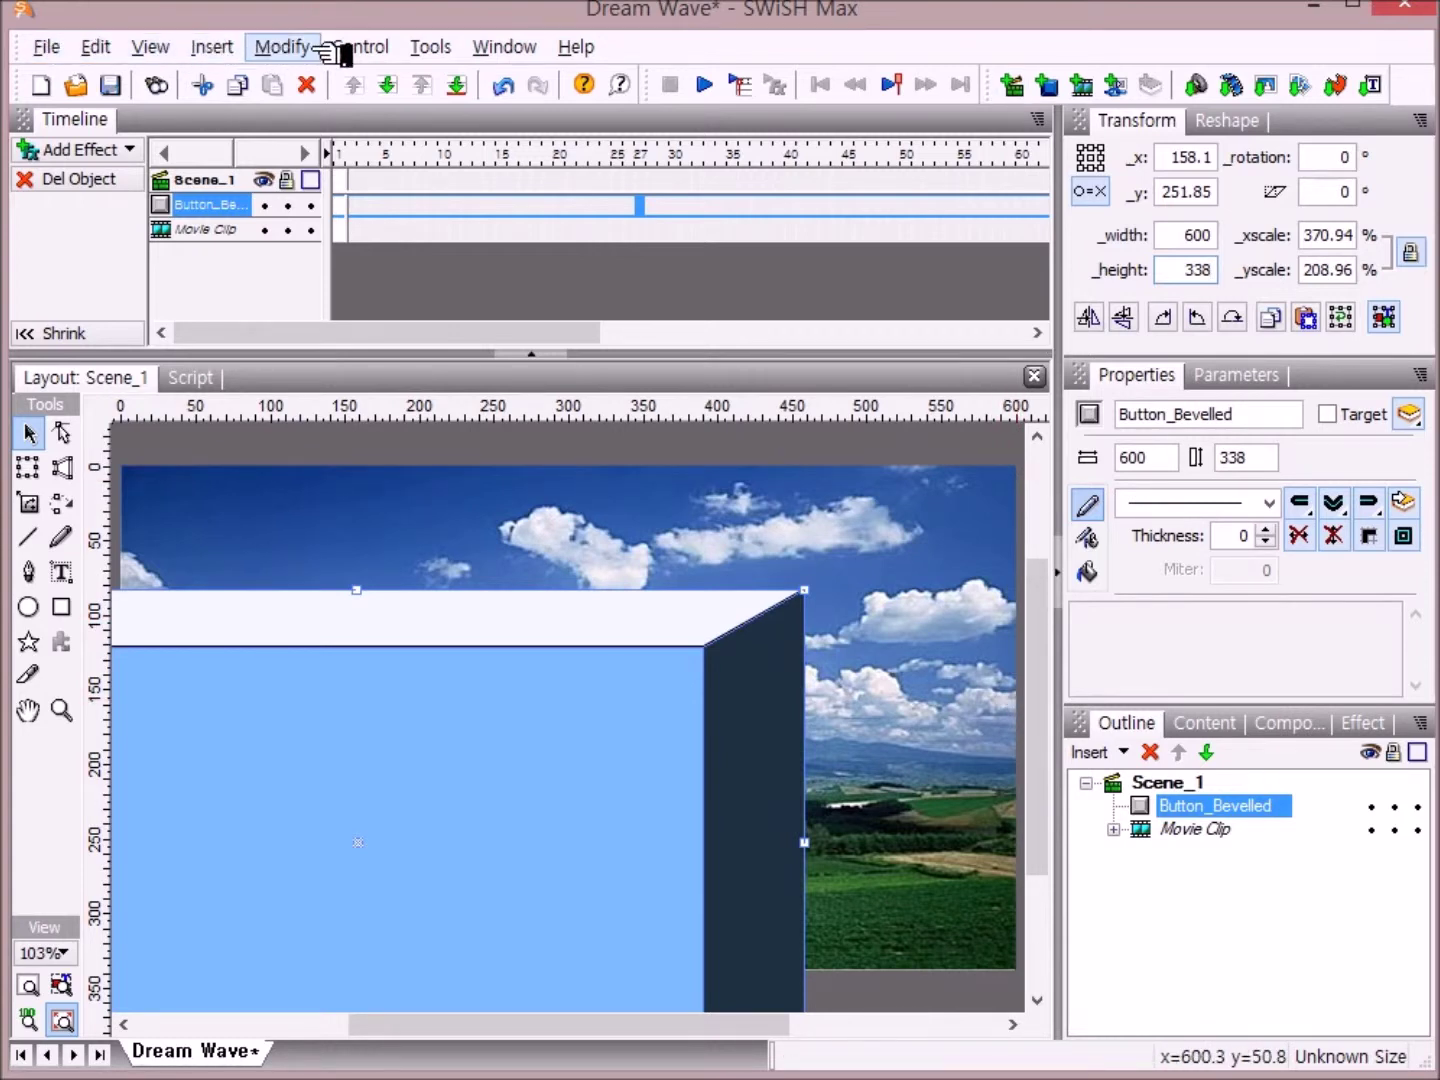
Centre the bevelled button horizontally and vertically on the stage
left_click(503, 48)
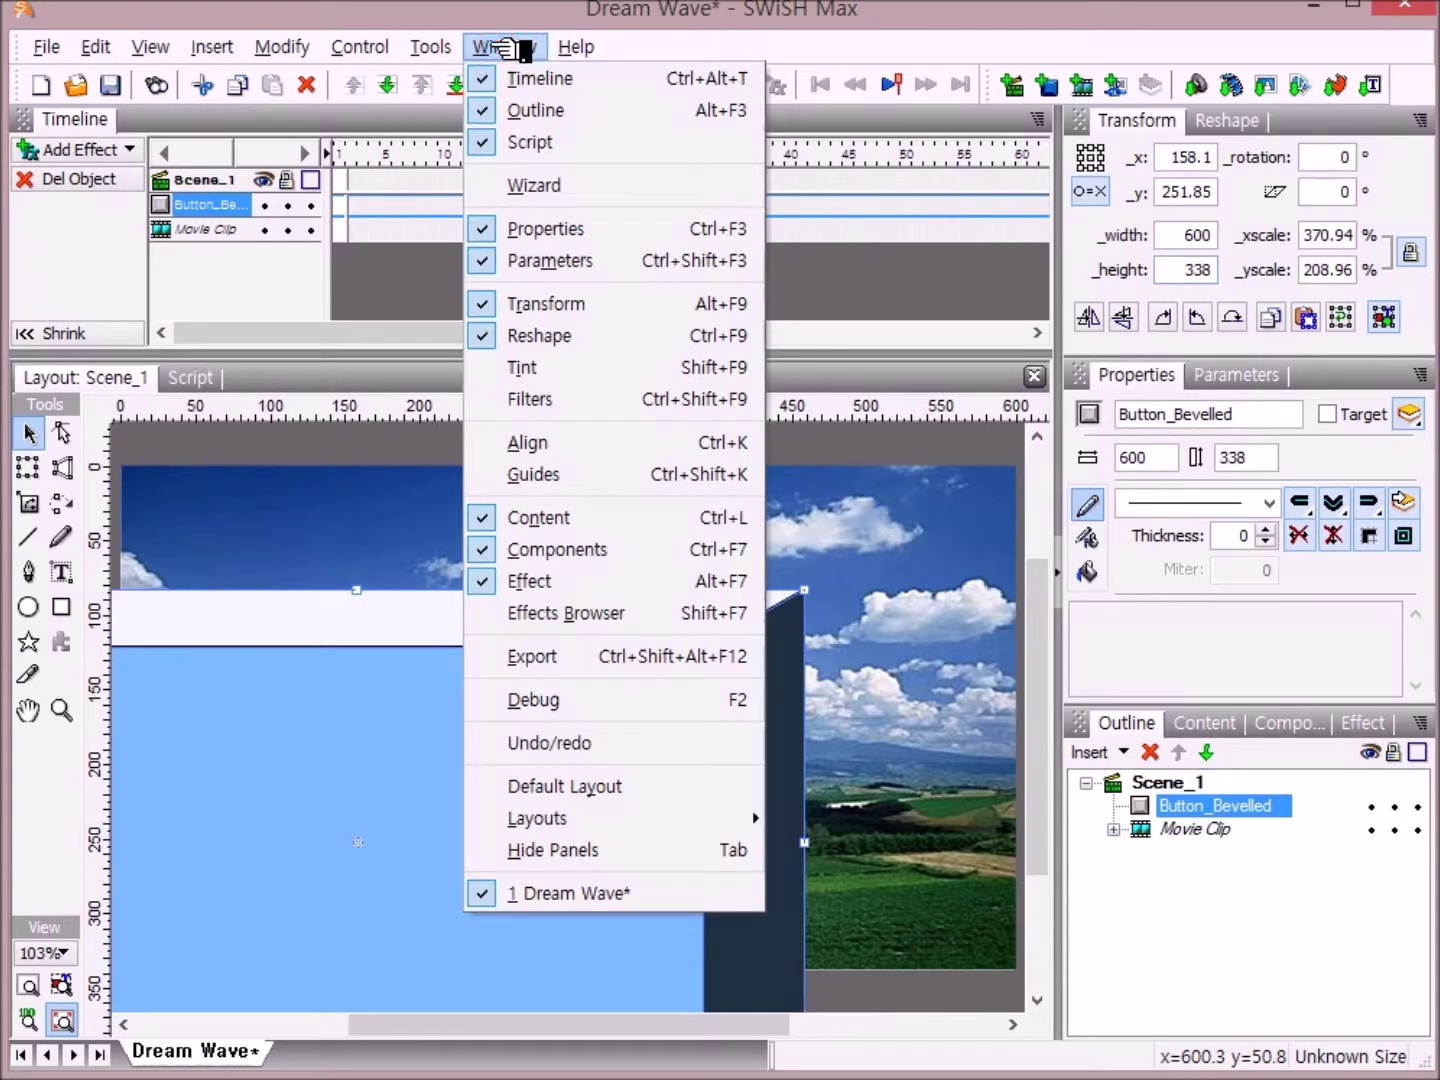
left_click(623, 446)
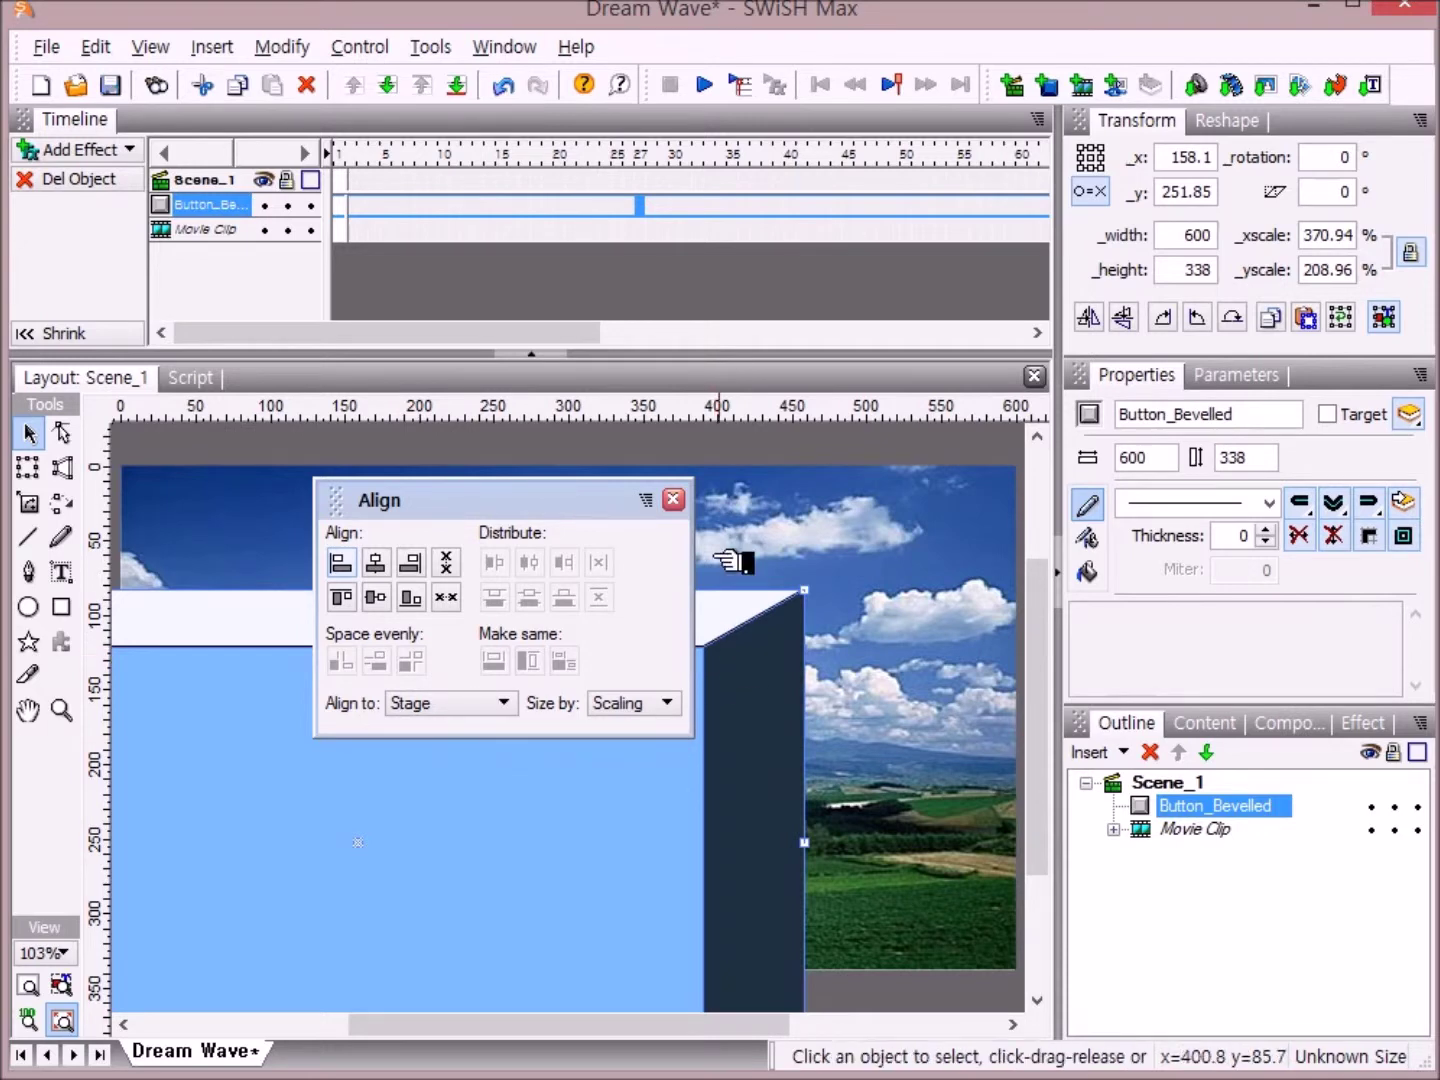
left_click(459, 562)
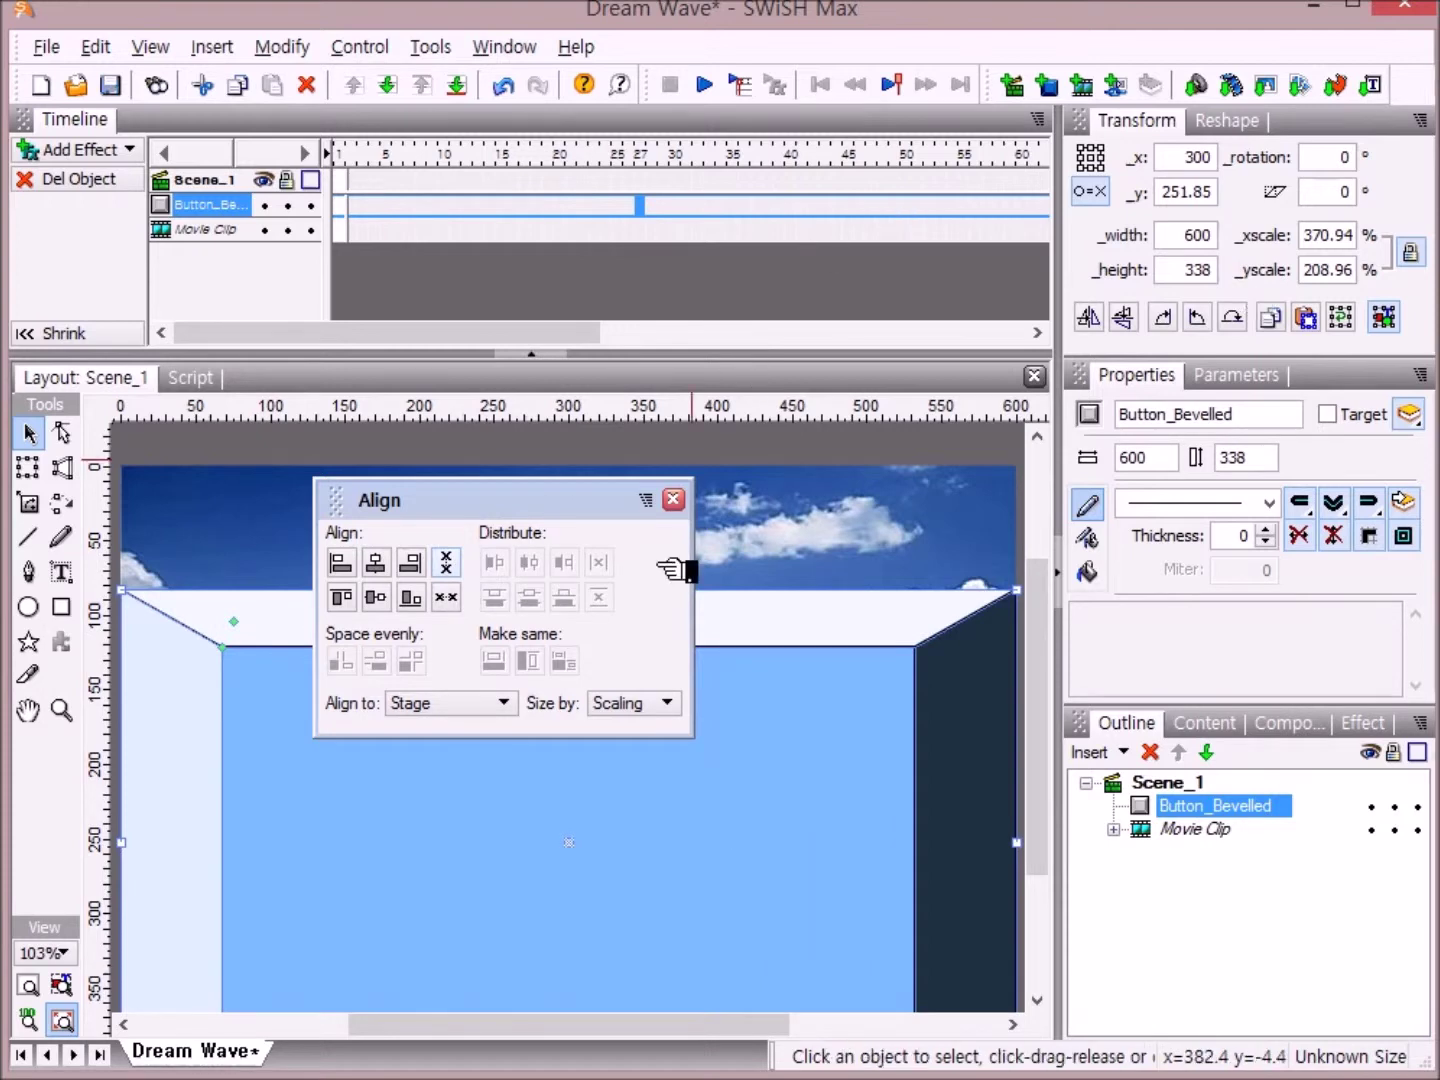
left_click(458, 599)
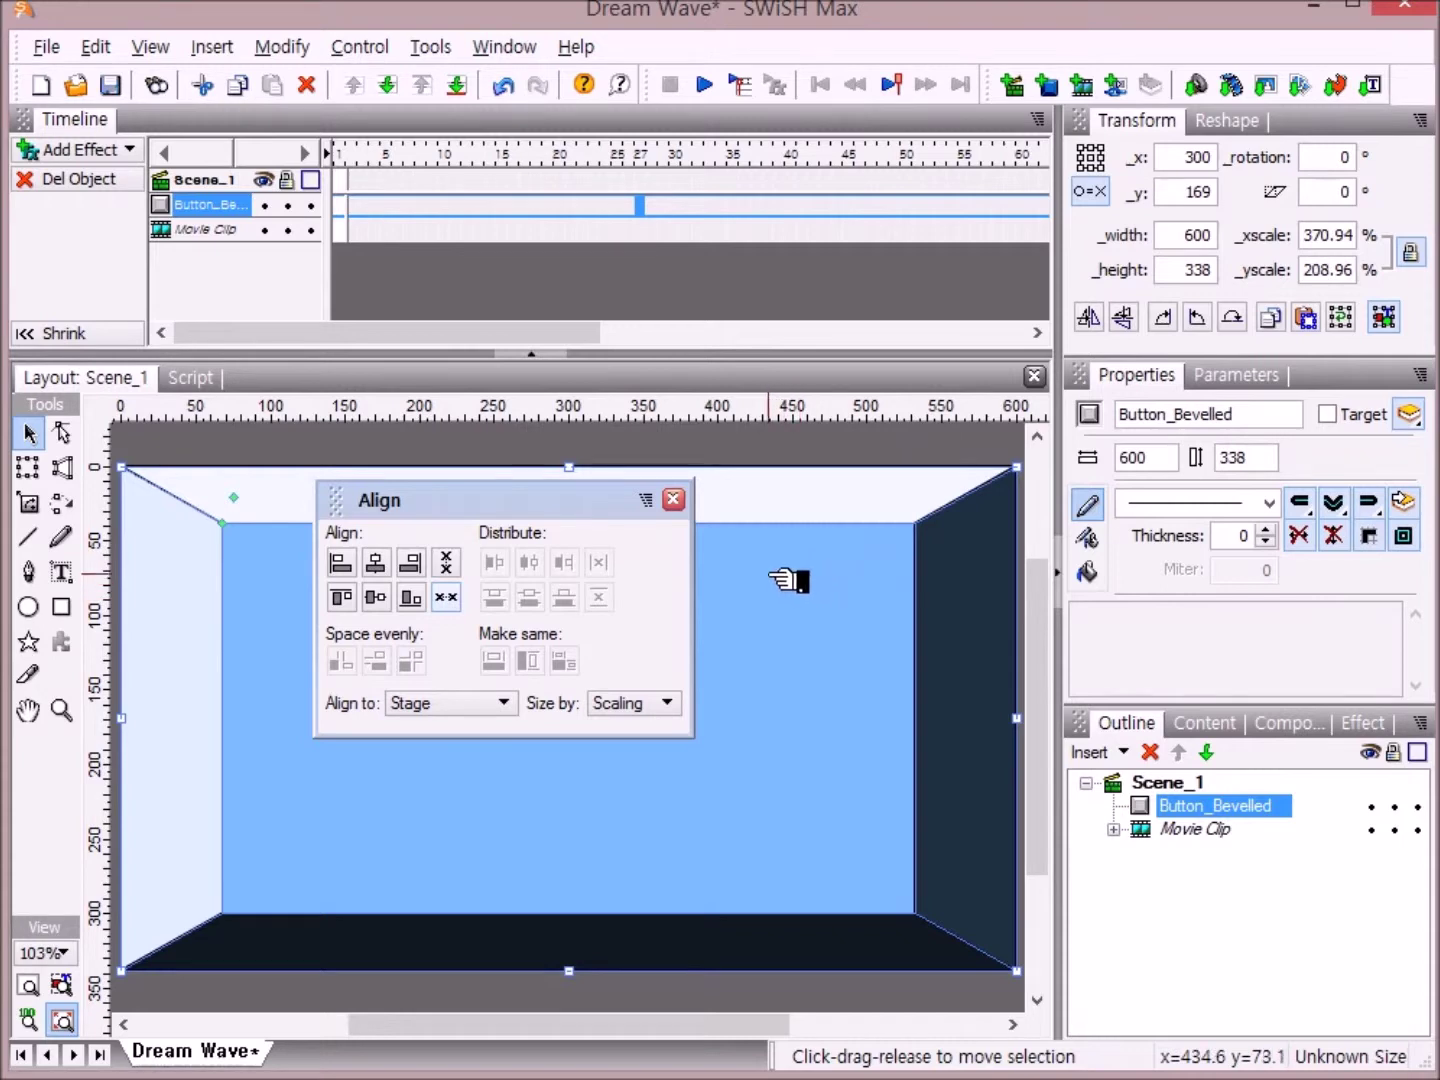
left_click(679, 502)
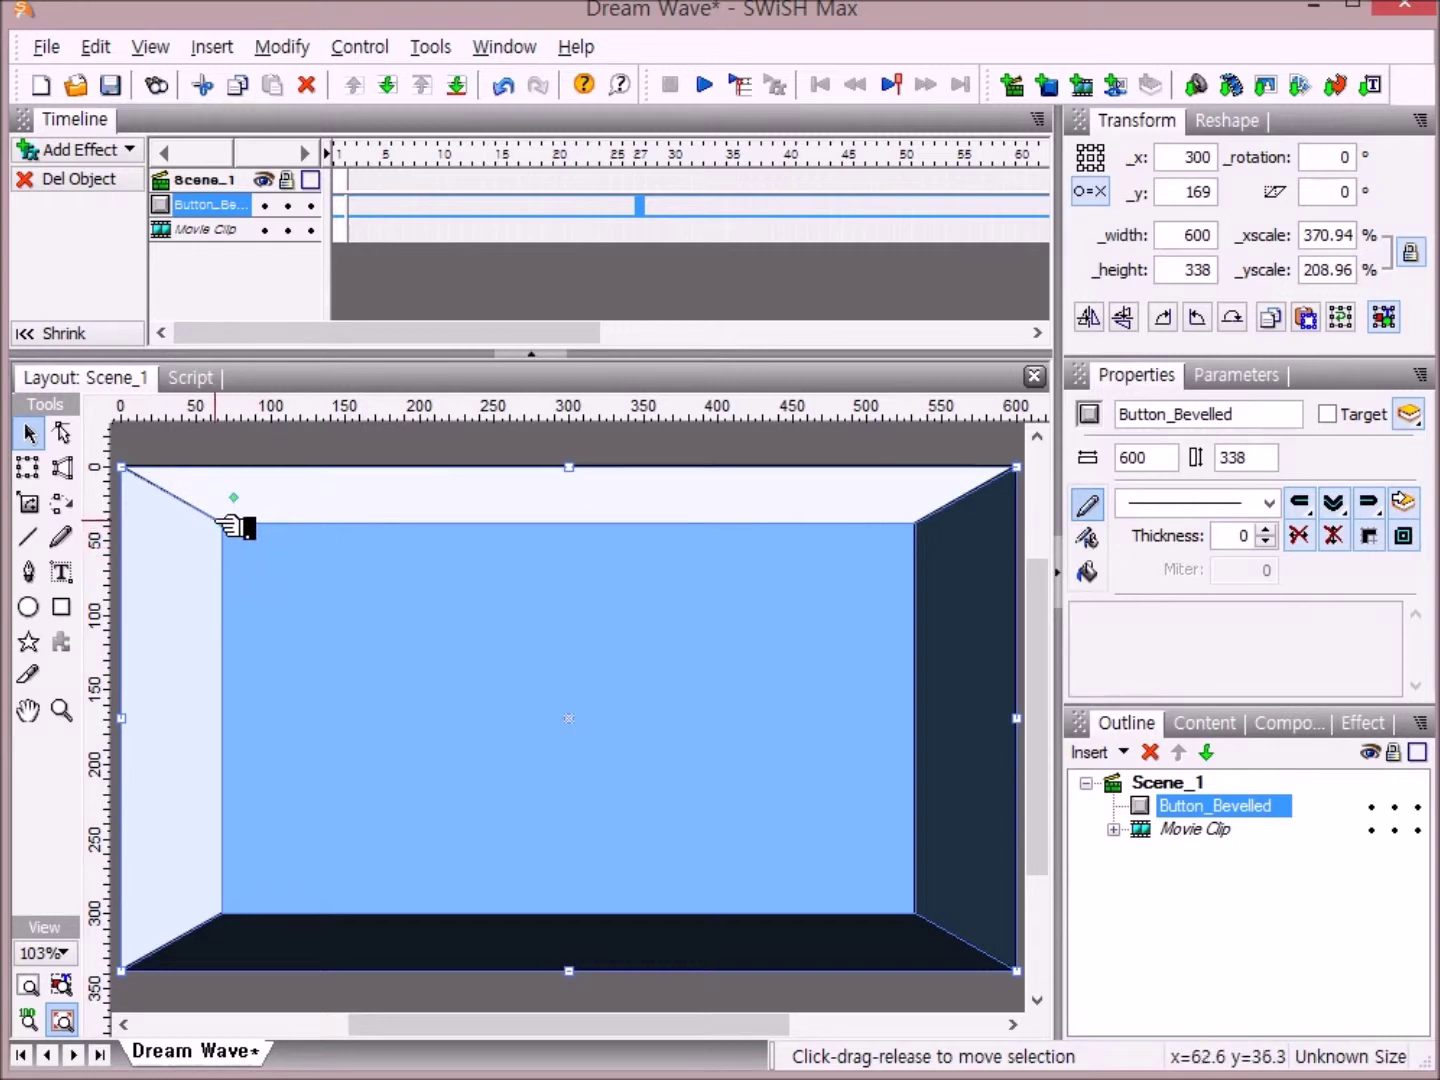
Reduce the bevelled button's edge to a thin border about 8 px thick by moving its inner corner outward
left_click_drag(239, 533, 166, 491)
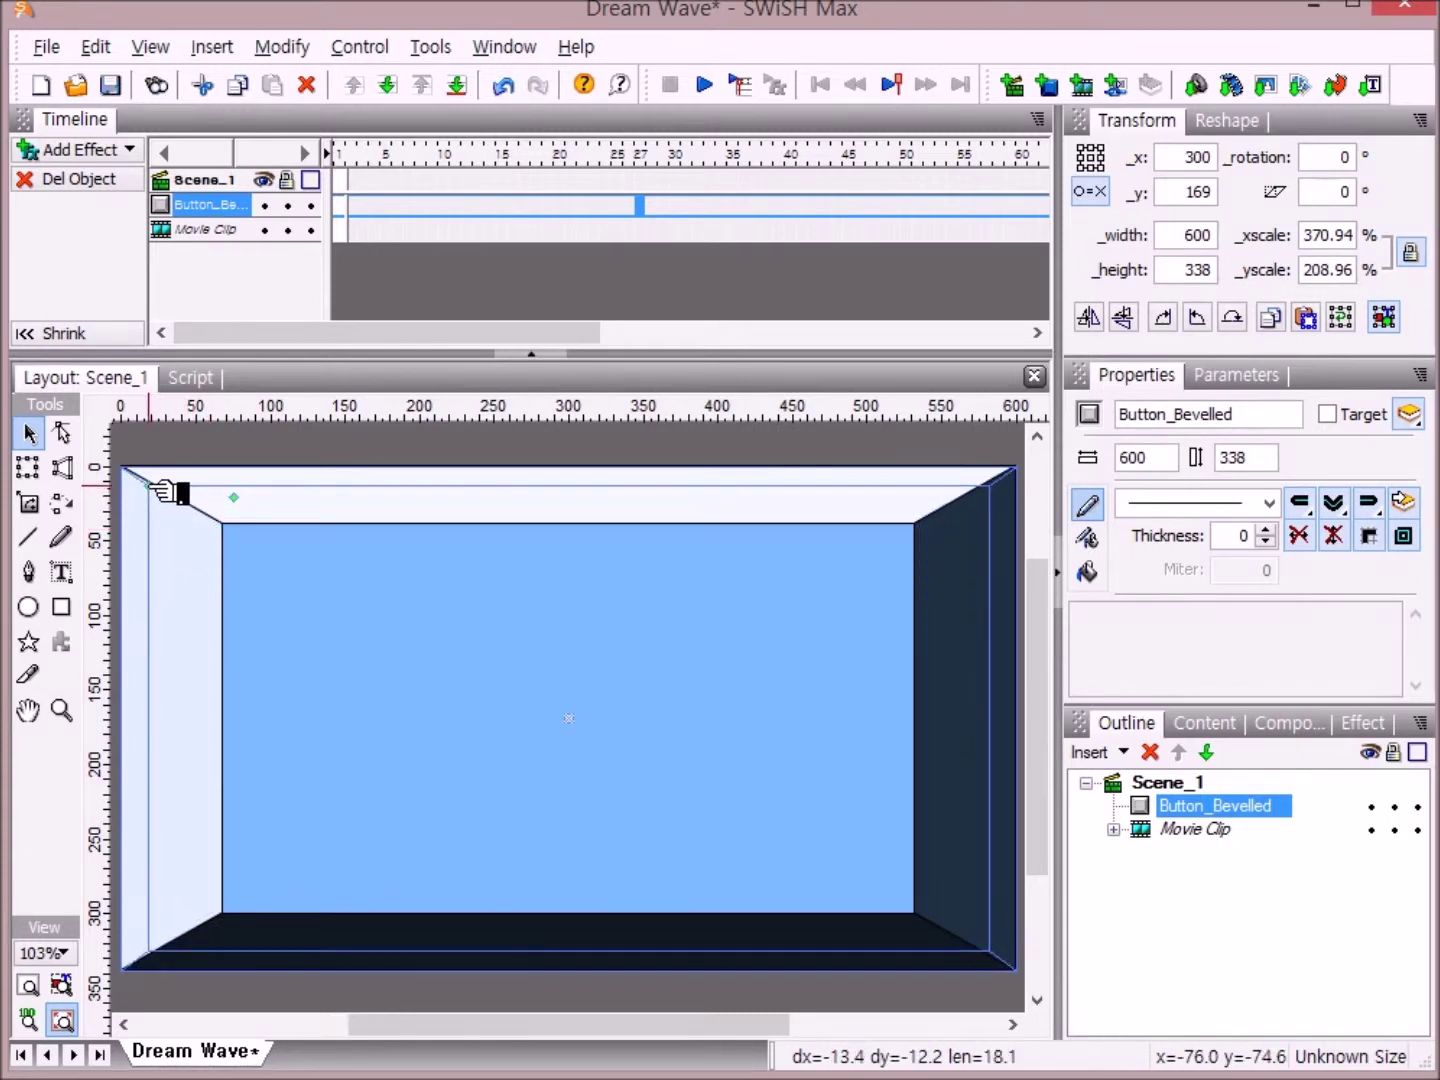
left_click_drag(167, 492, 156, 491)
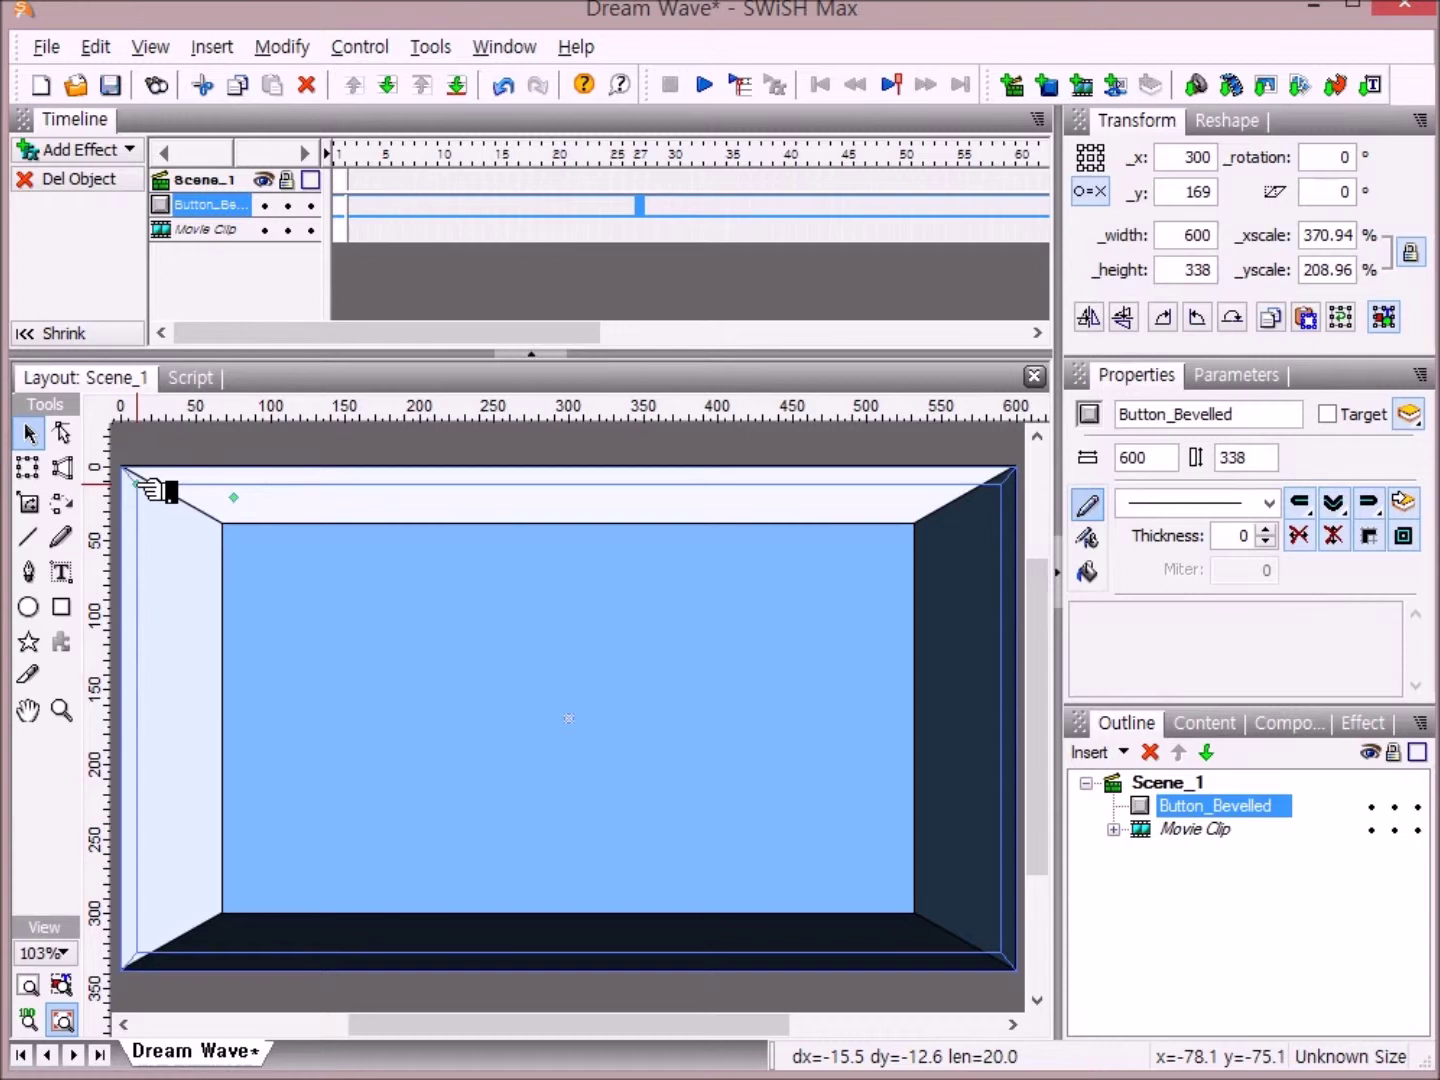
left_click_drag(156, 490, 152, 484)
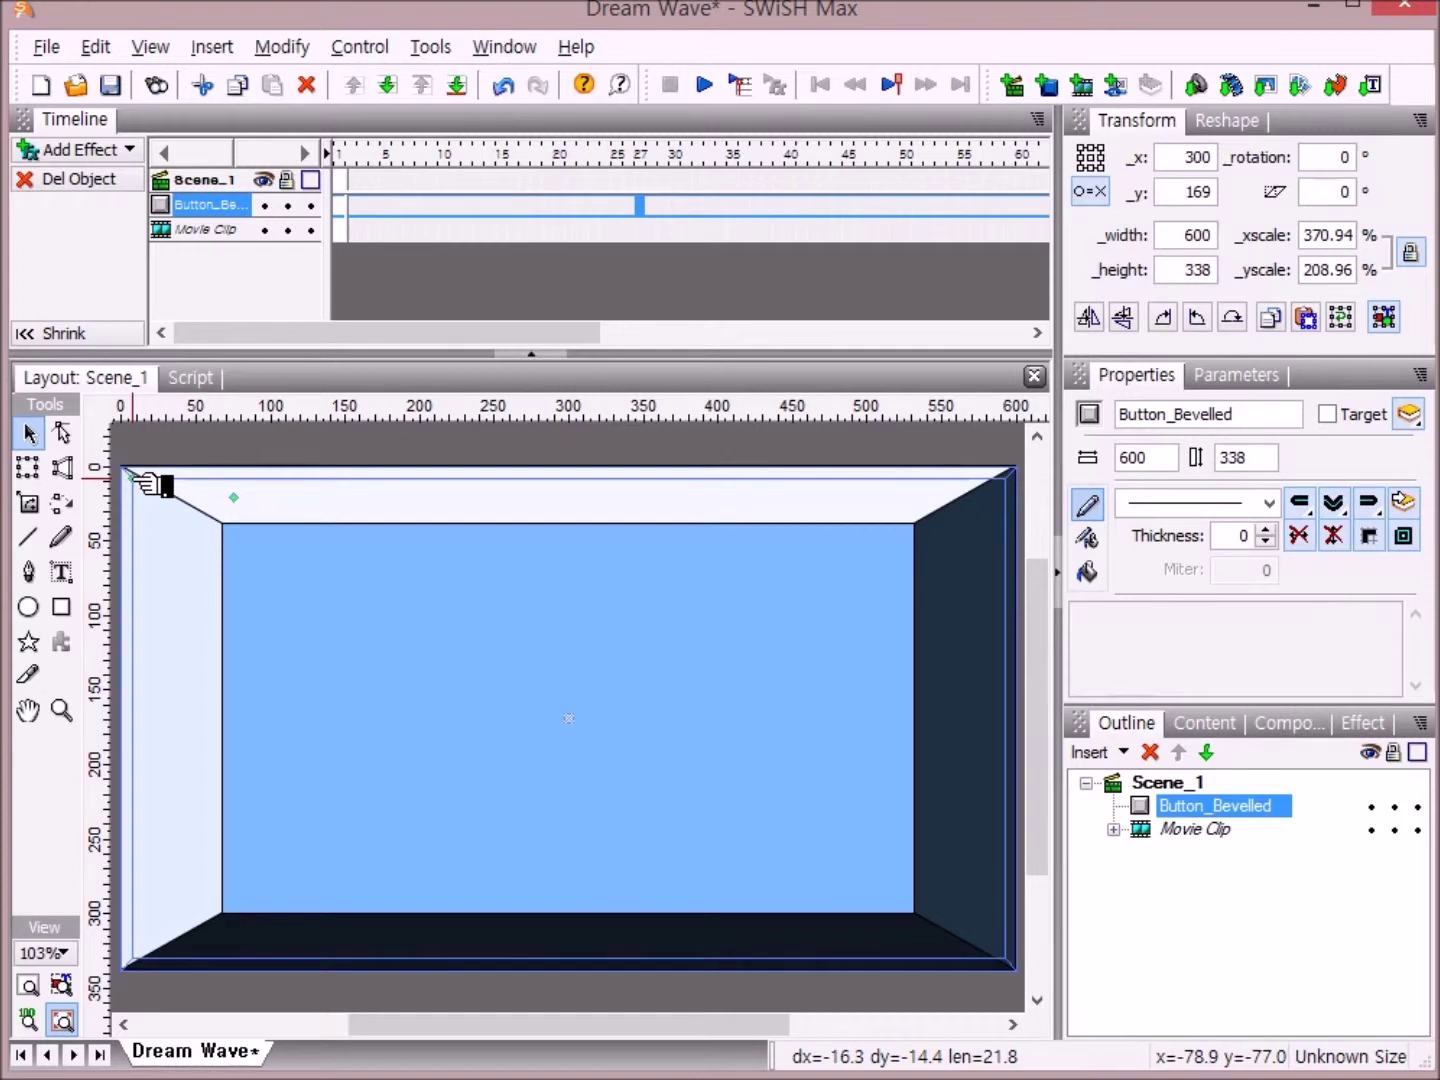
left_click_drag(152, 484, 140, 481)
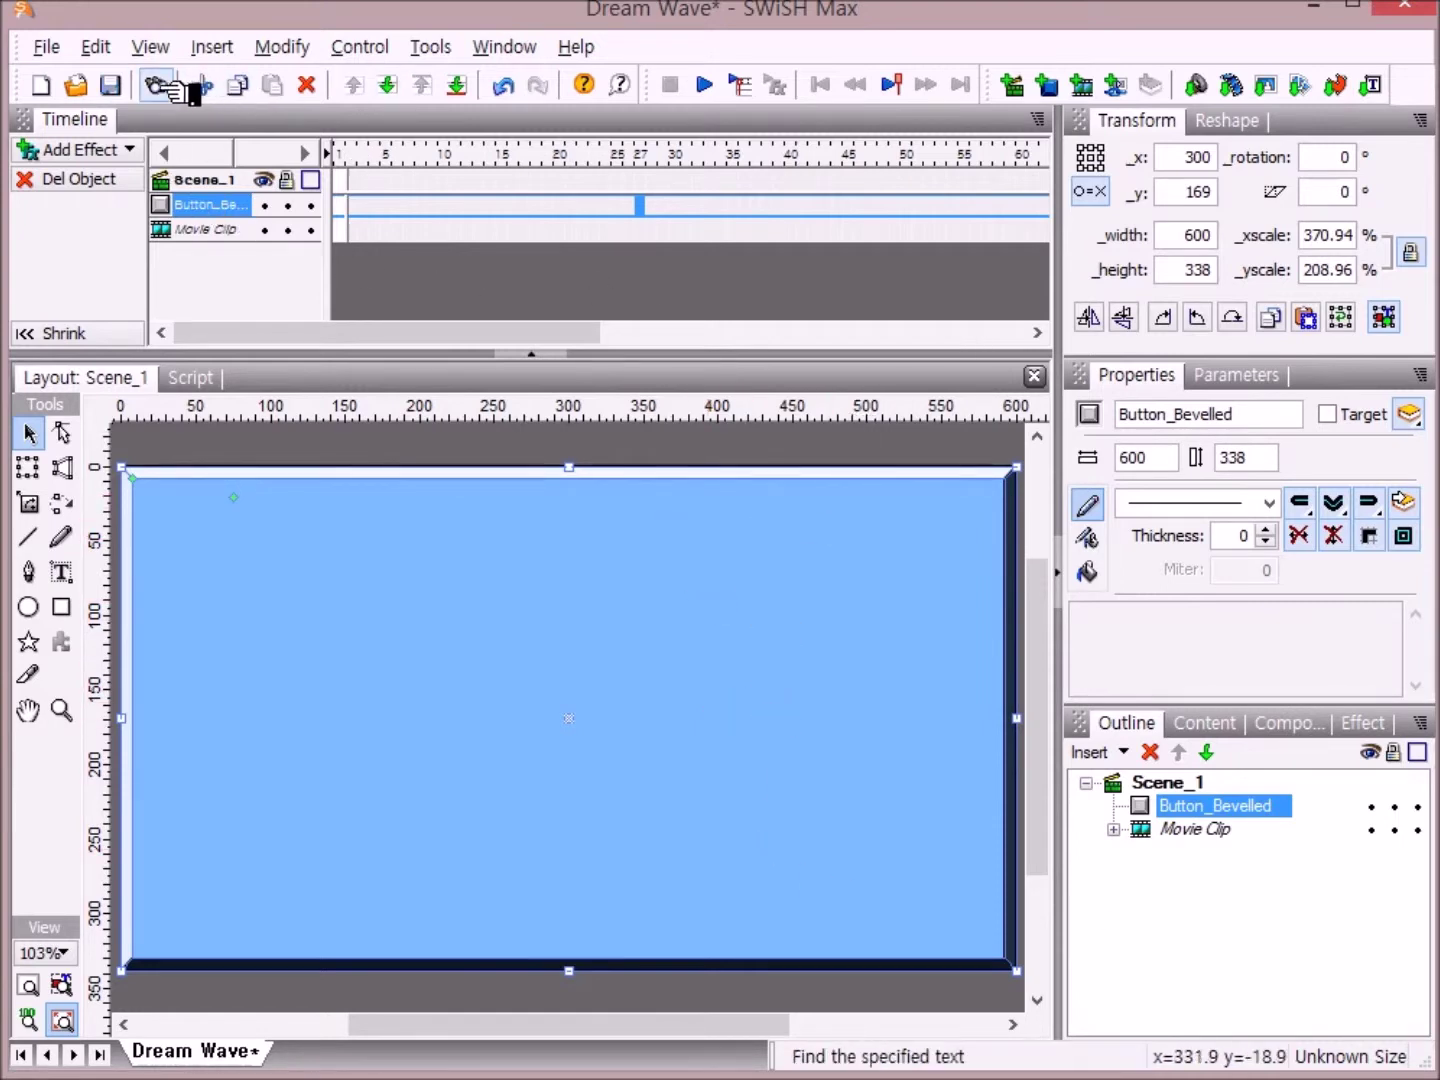
Ungroup the bevelled button into separate shapes and delete the large blue centre face
left_click(286, 48)
mouse_move(338, 124)
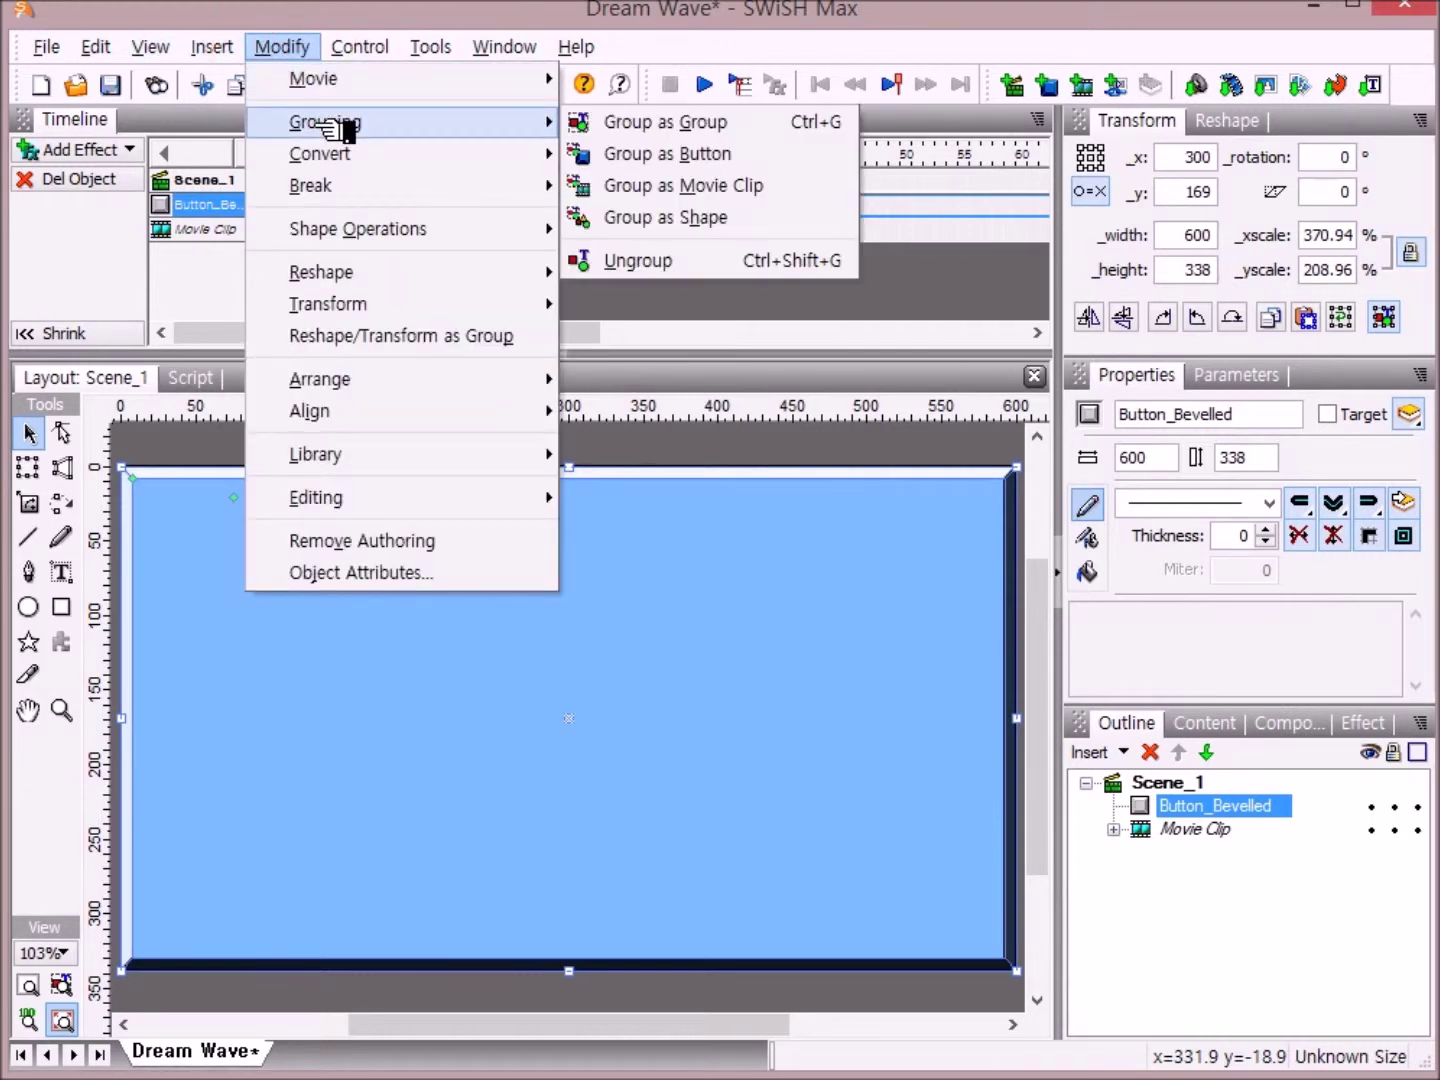
left_click(718, 268)
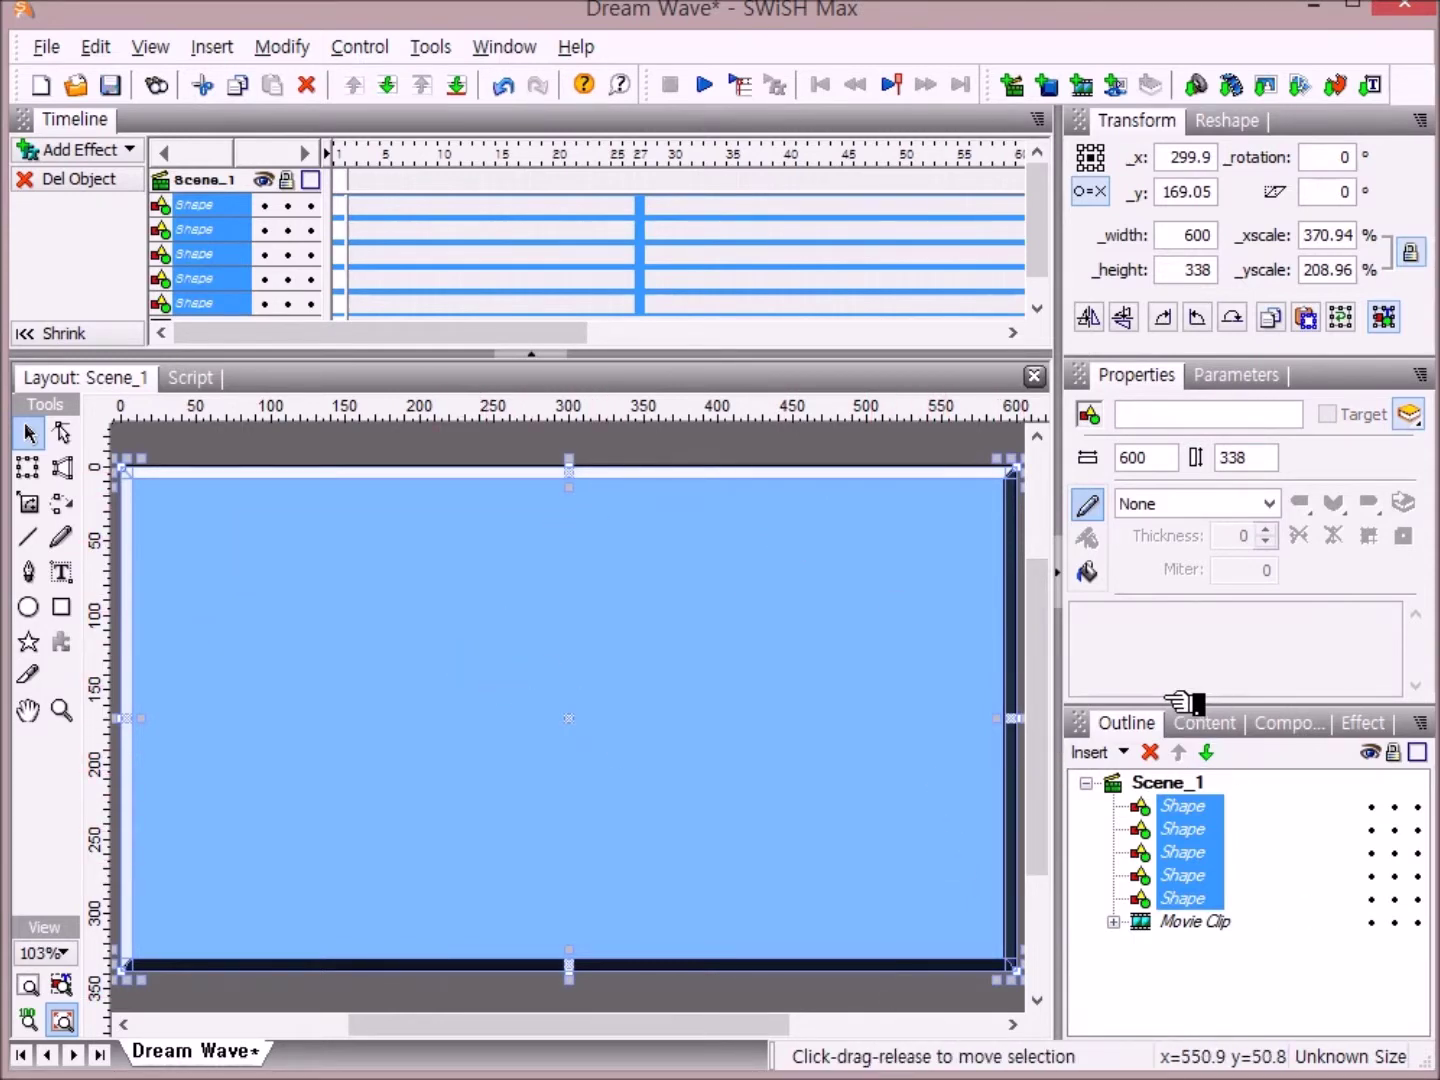
left_click(1150, 783)
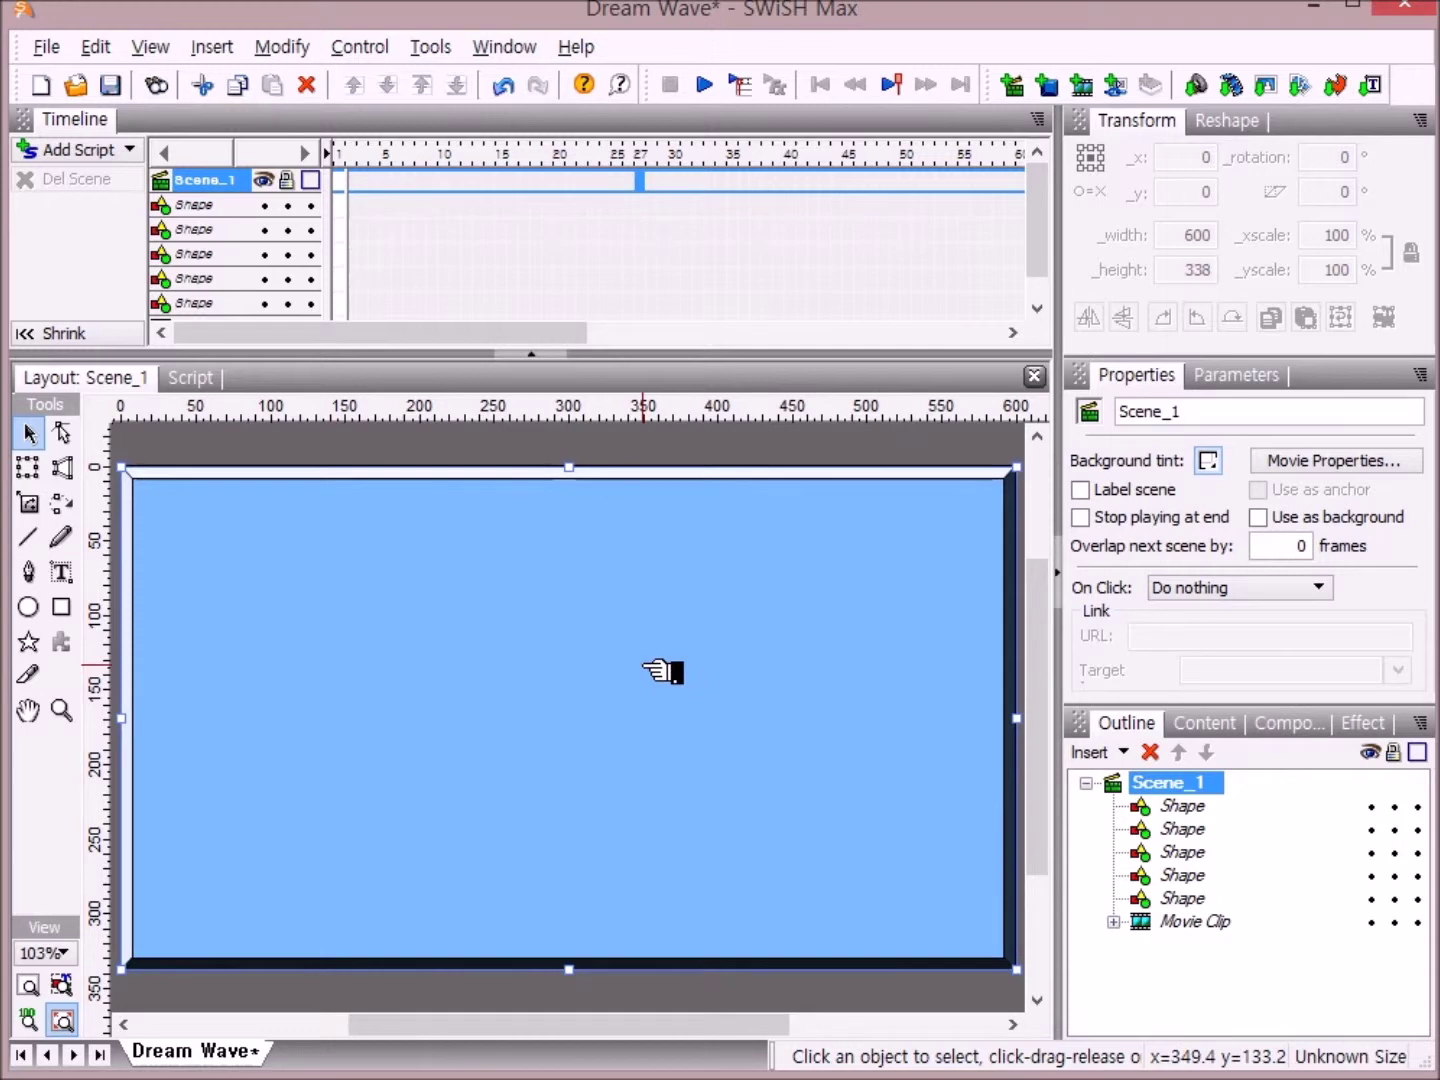
left_click(574, 666)
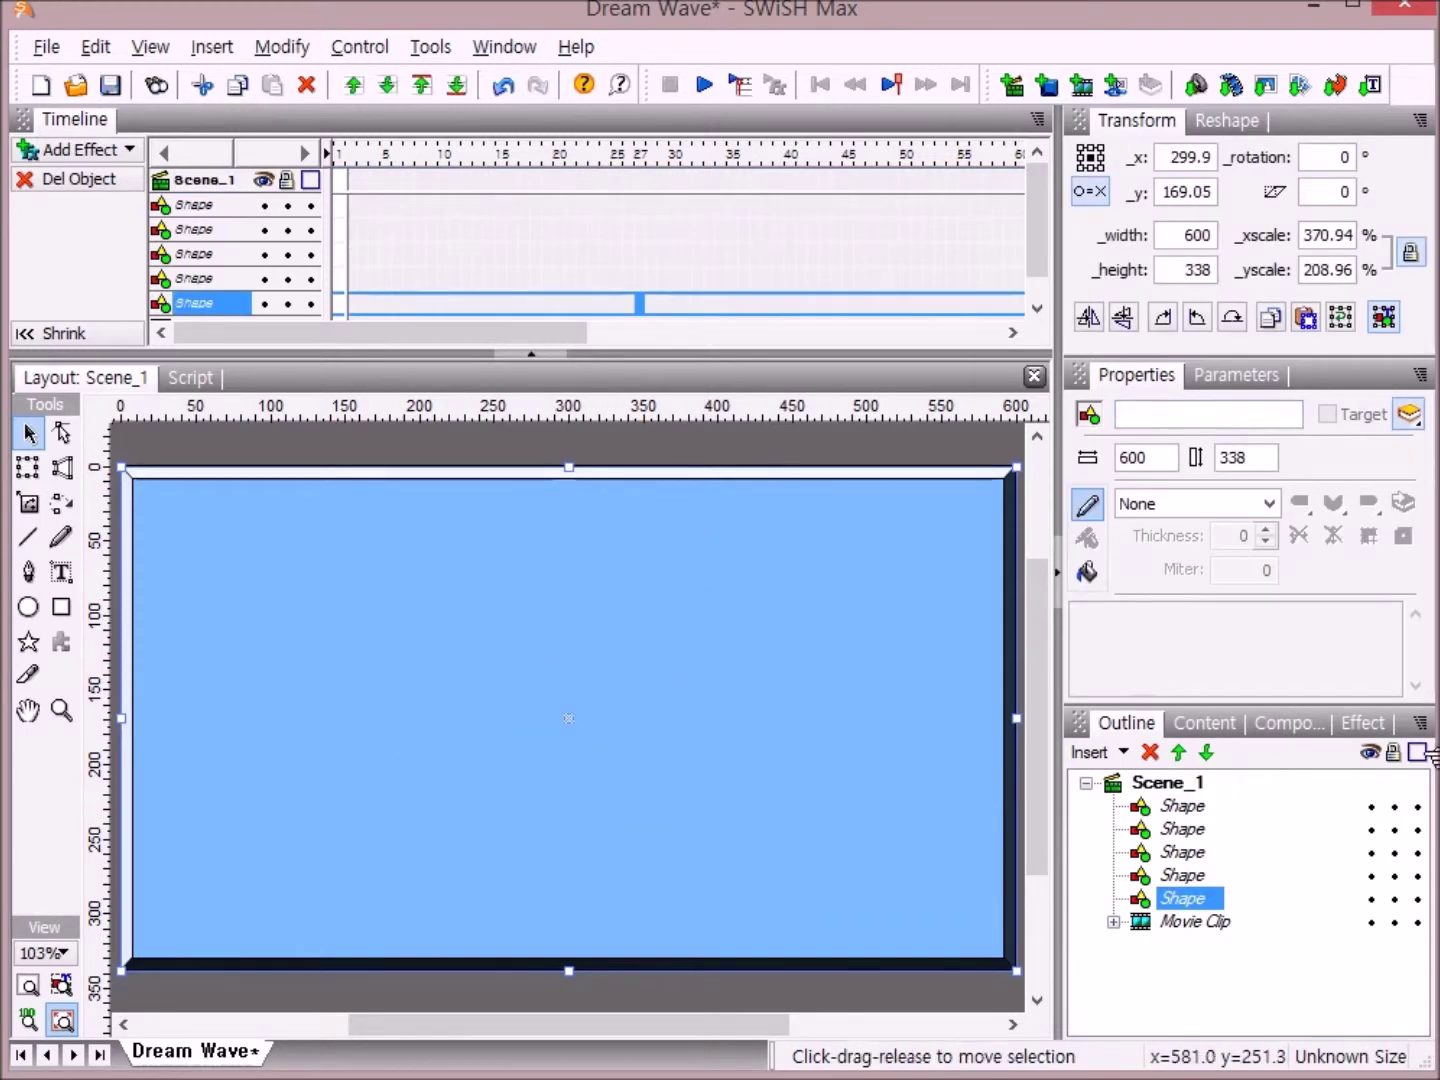
left_click(1159, 753)
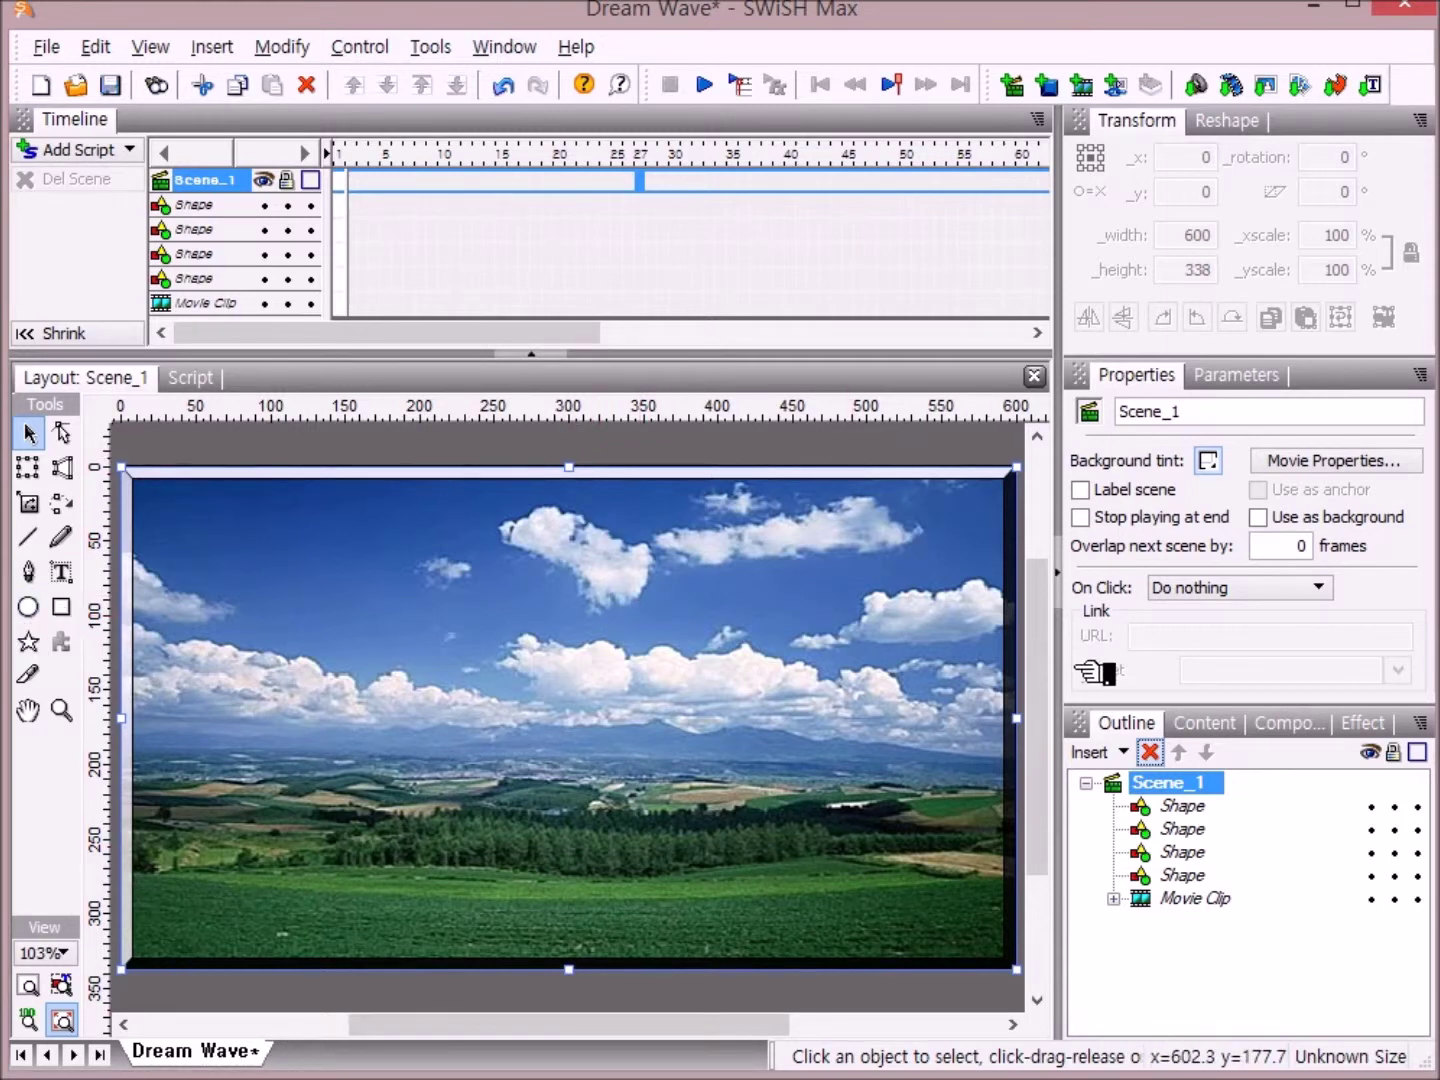
Select all four border shapes and change their fill from solid to a linear gradient
left_click(1211, 806)
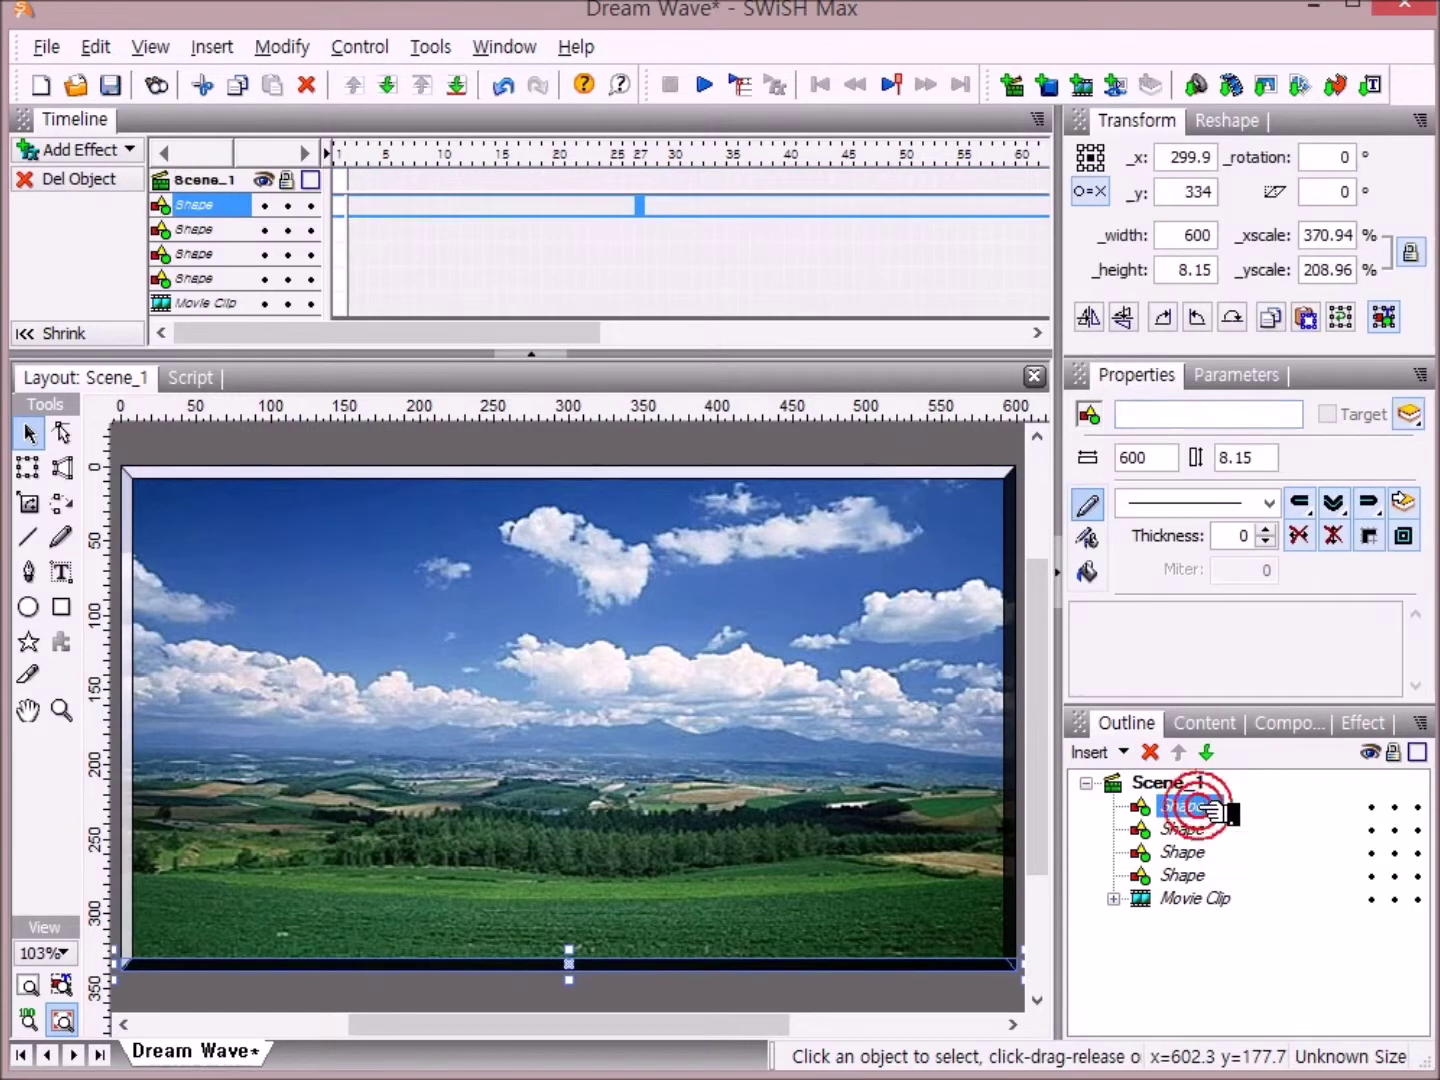
left_click(1198, 877, "shift")
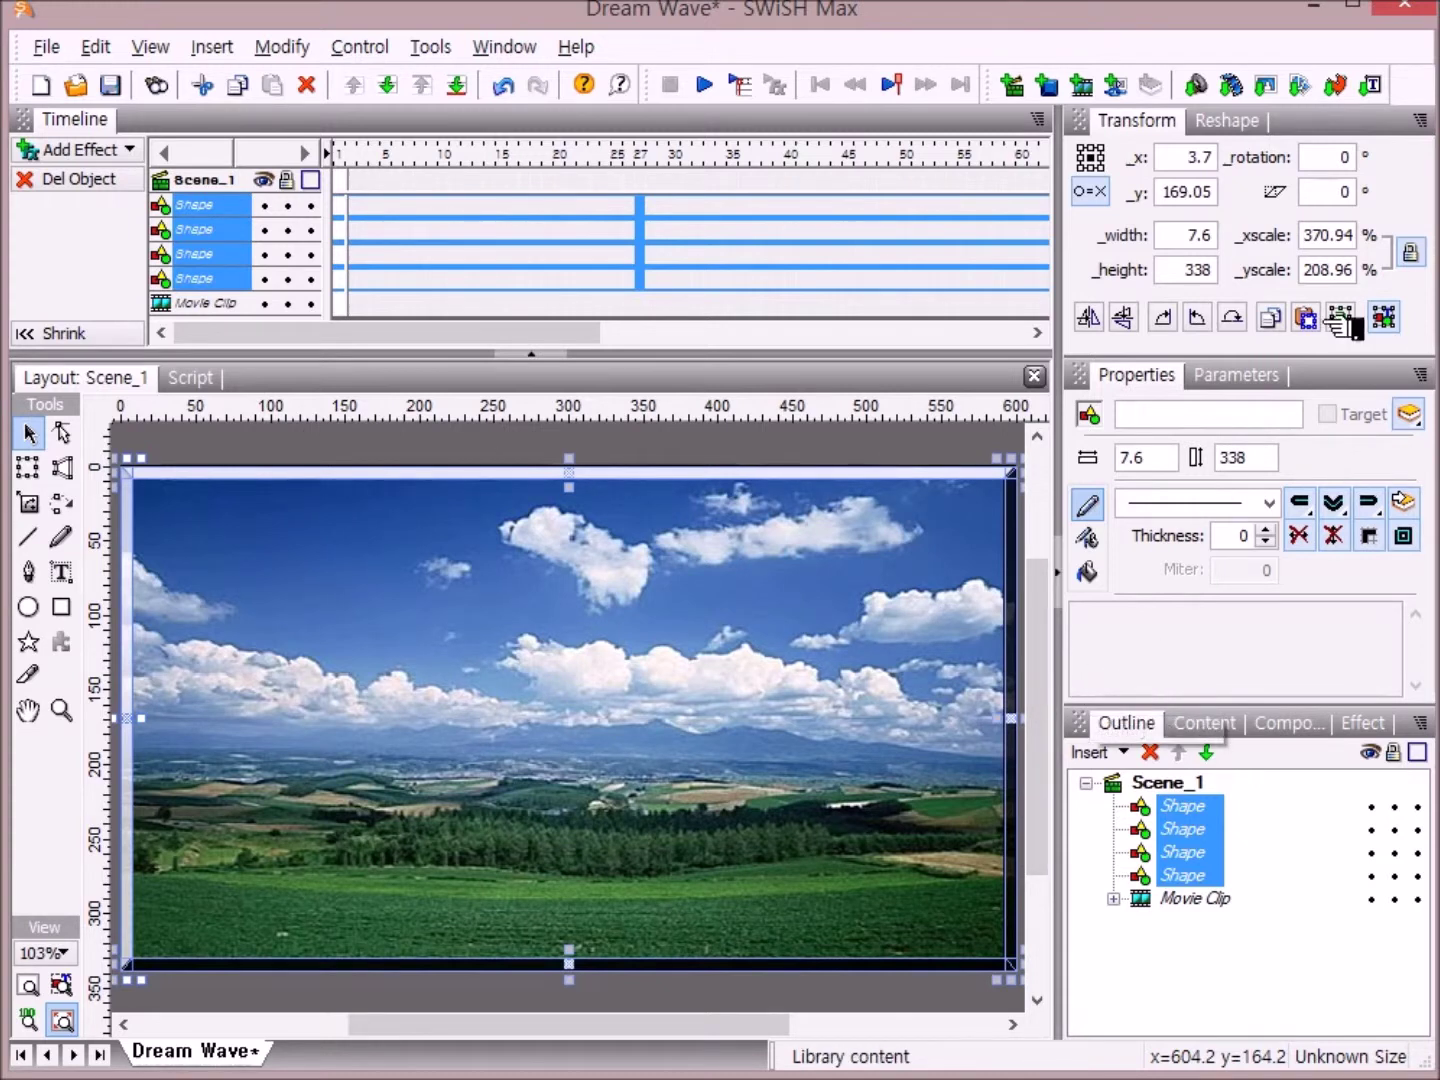
left_click(1087, 571)
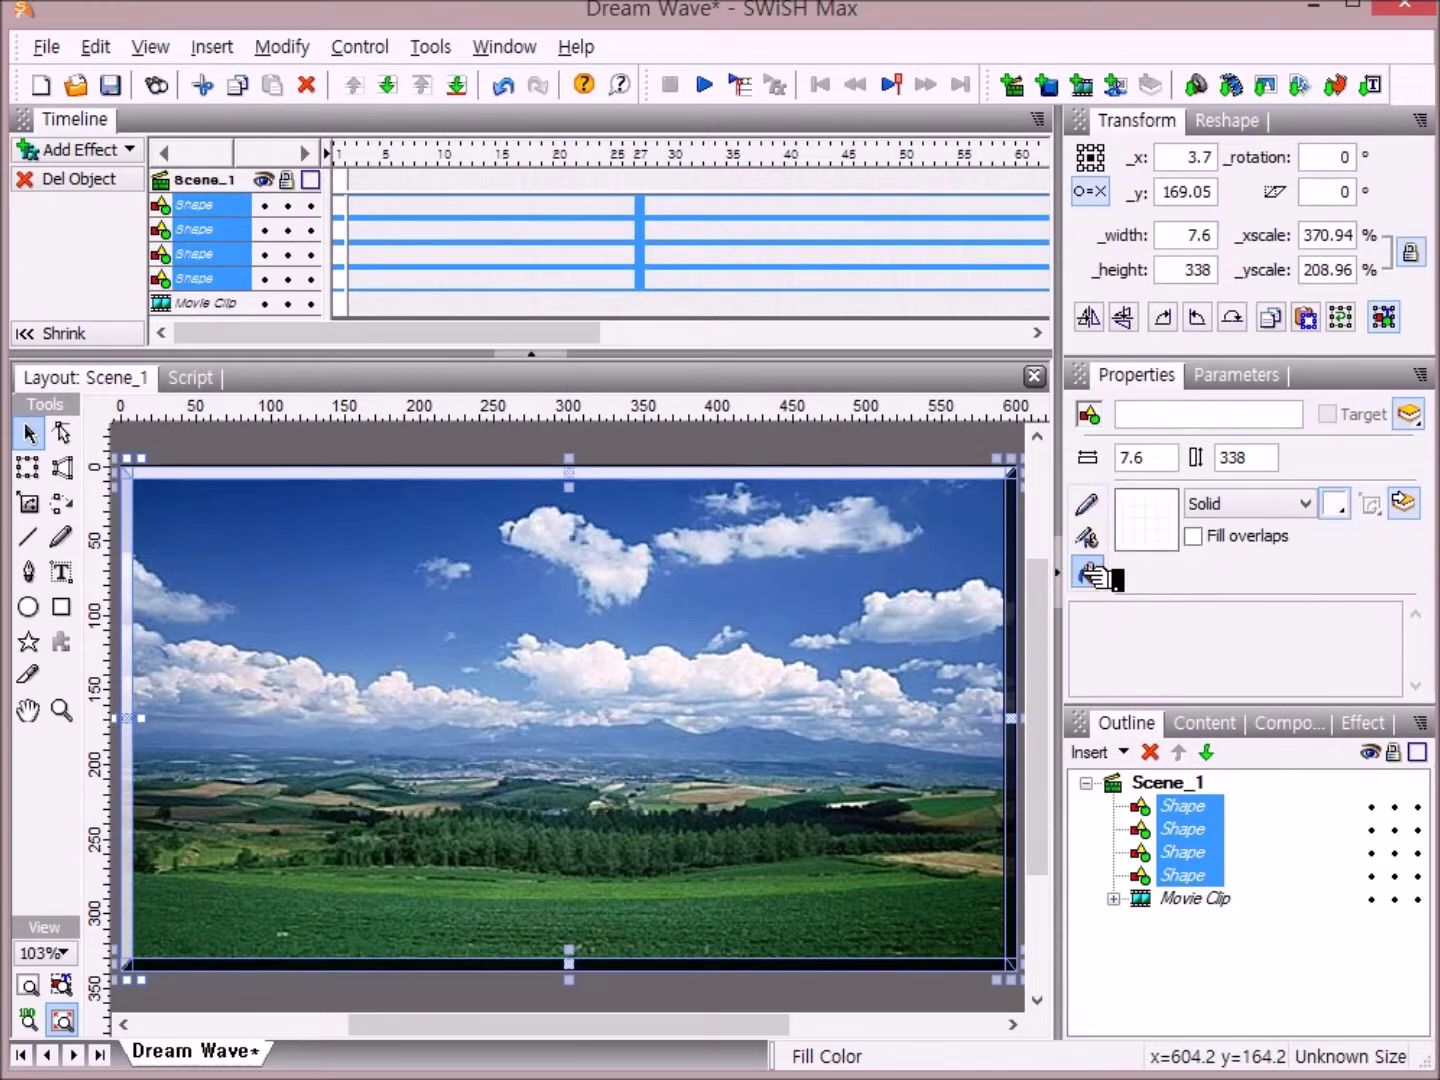
left_click(1316, 503)
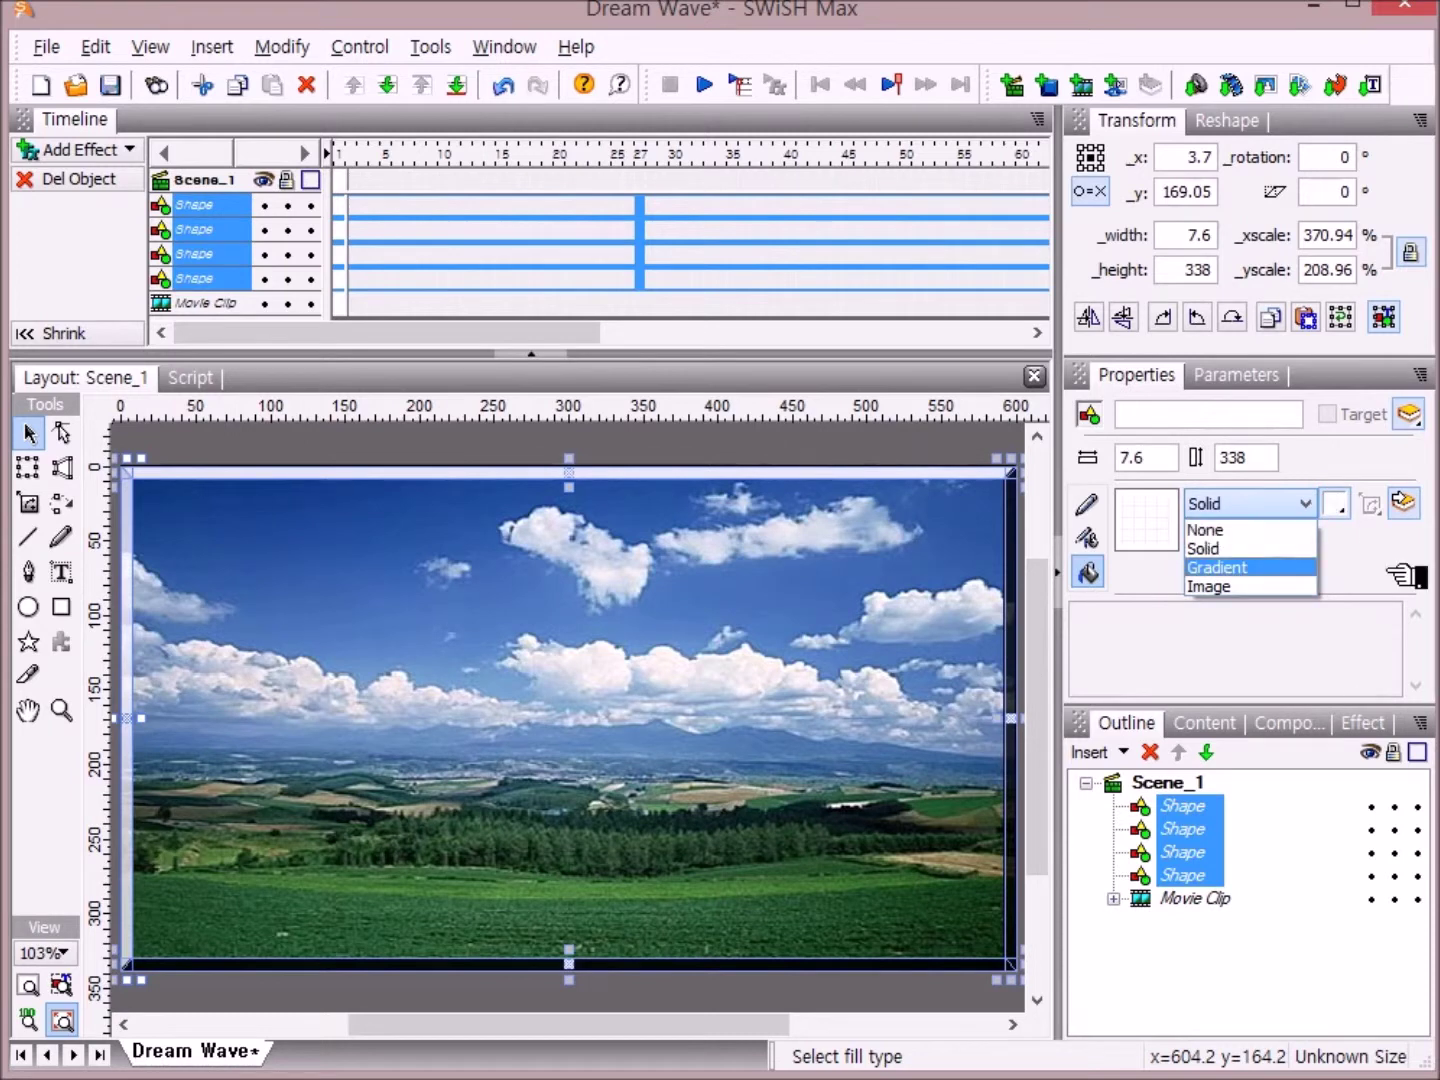
left_click(1299, 568)
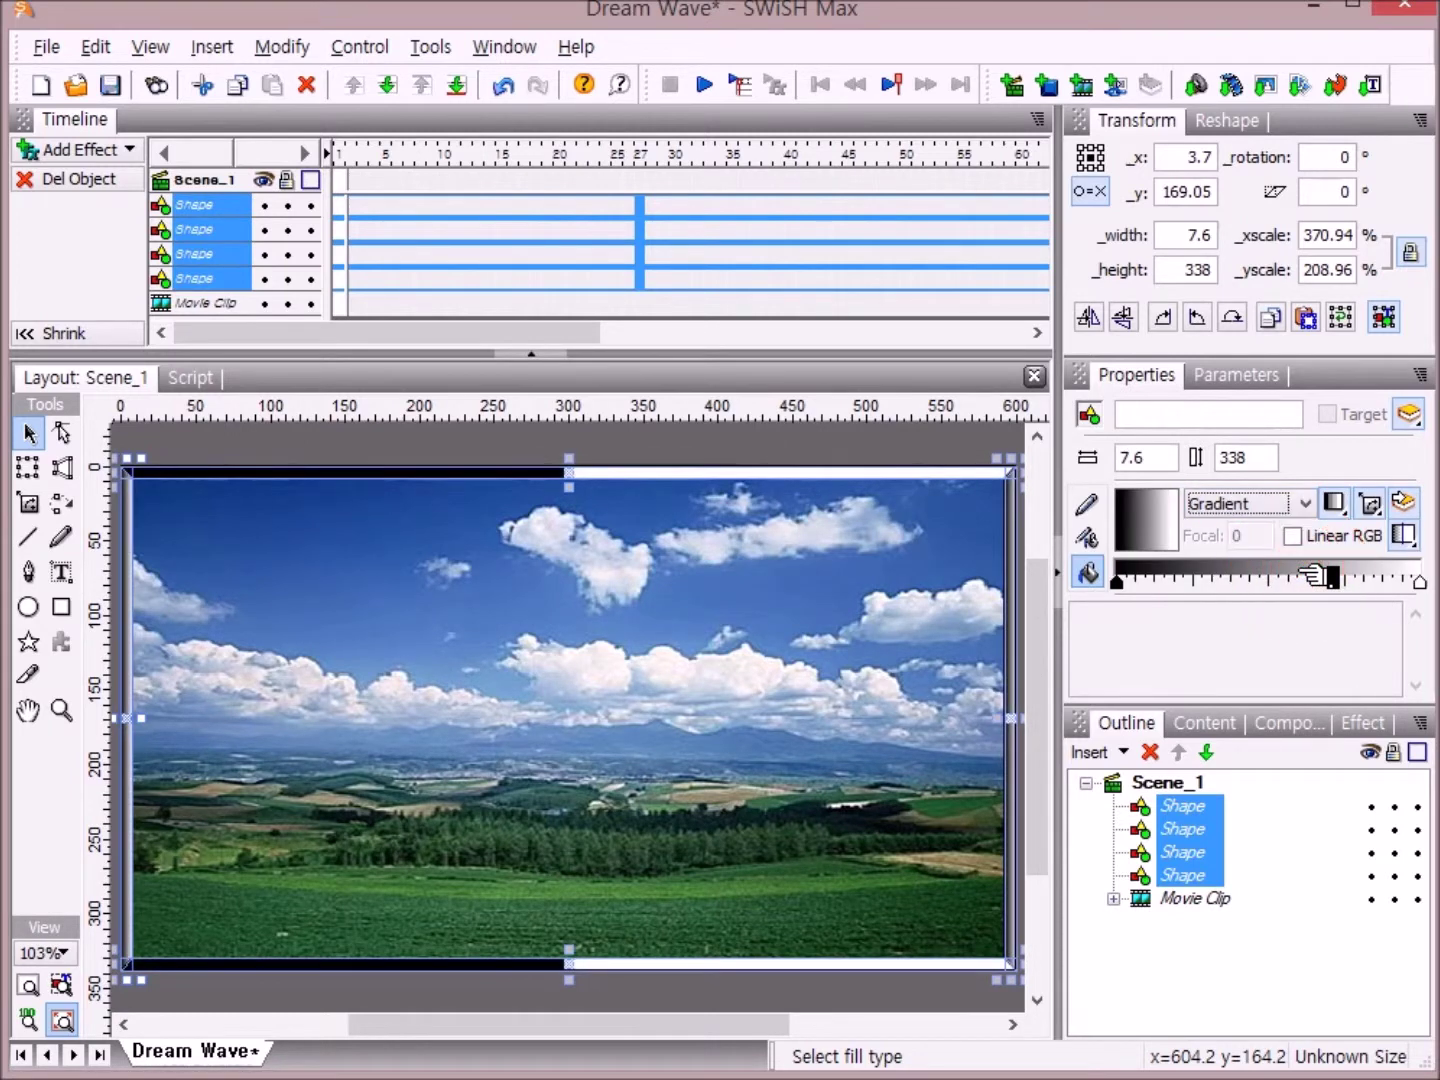
left_click(1340, 502)
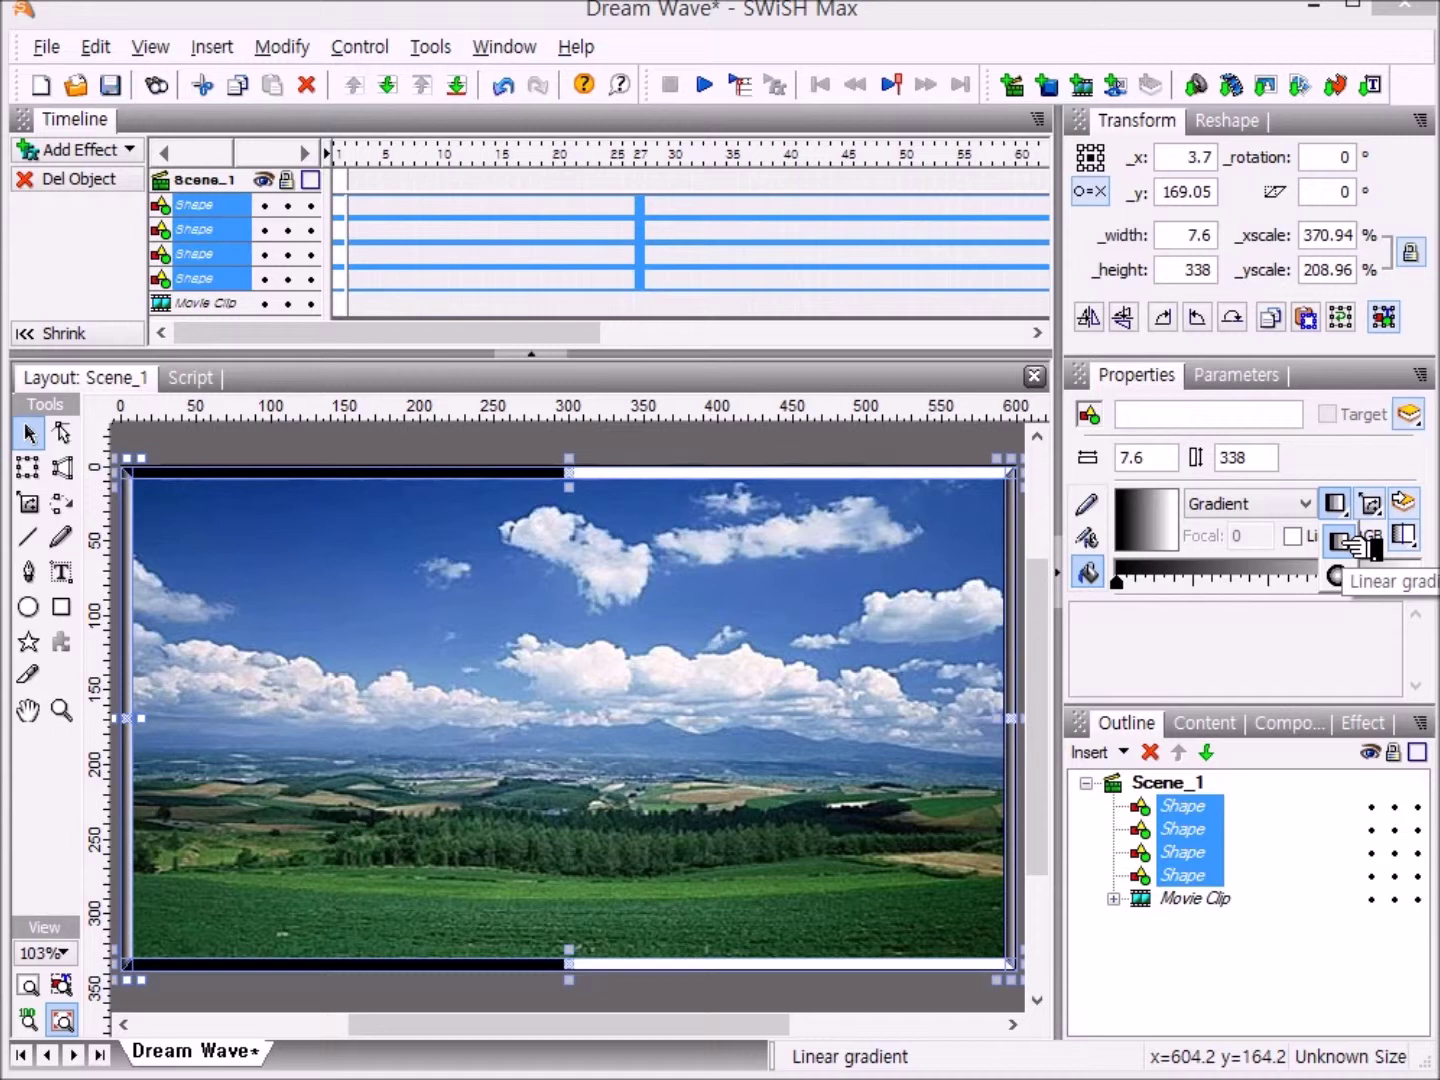
left_click(1352, 542)
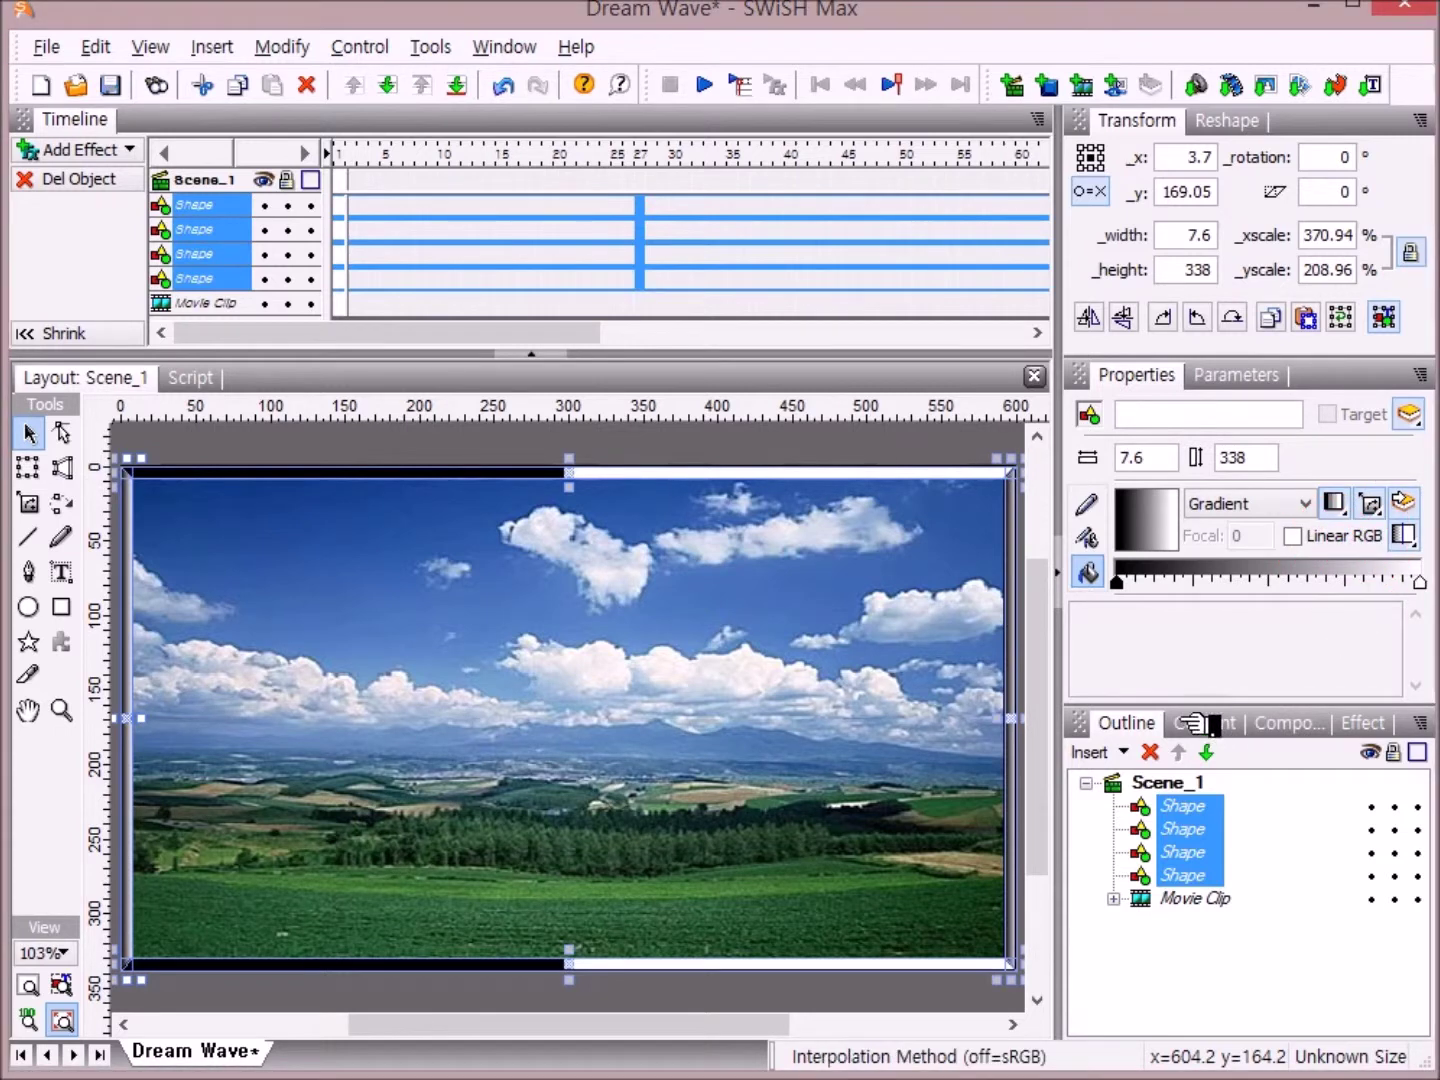
Set both end colours of the border's gradient to blue and add a light cyan colour stop at its middle
left_click(1268, 575)
left_click_drag(1250, 573, 1420, 603)
left_click(1128, 589)
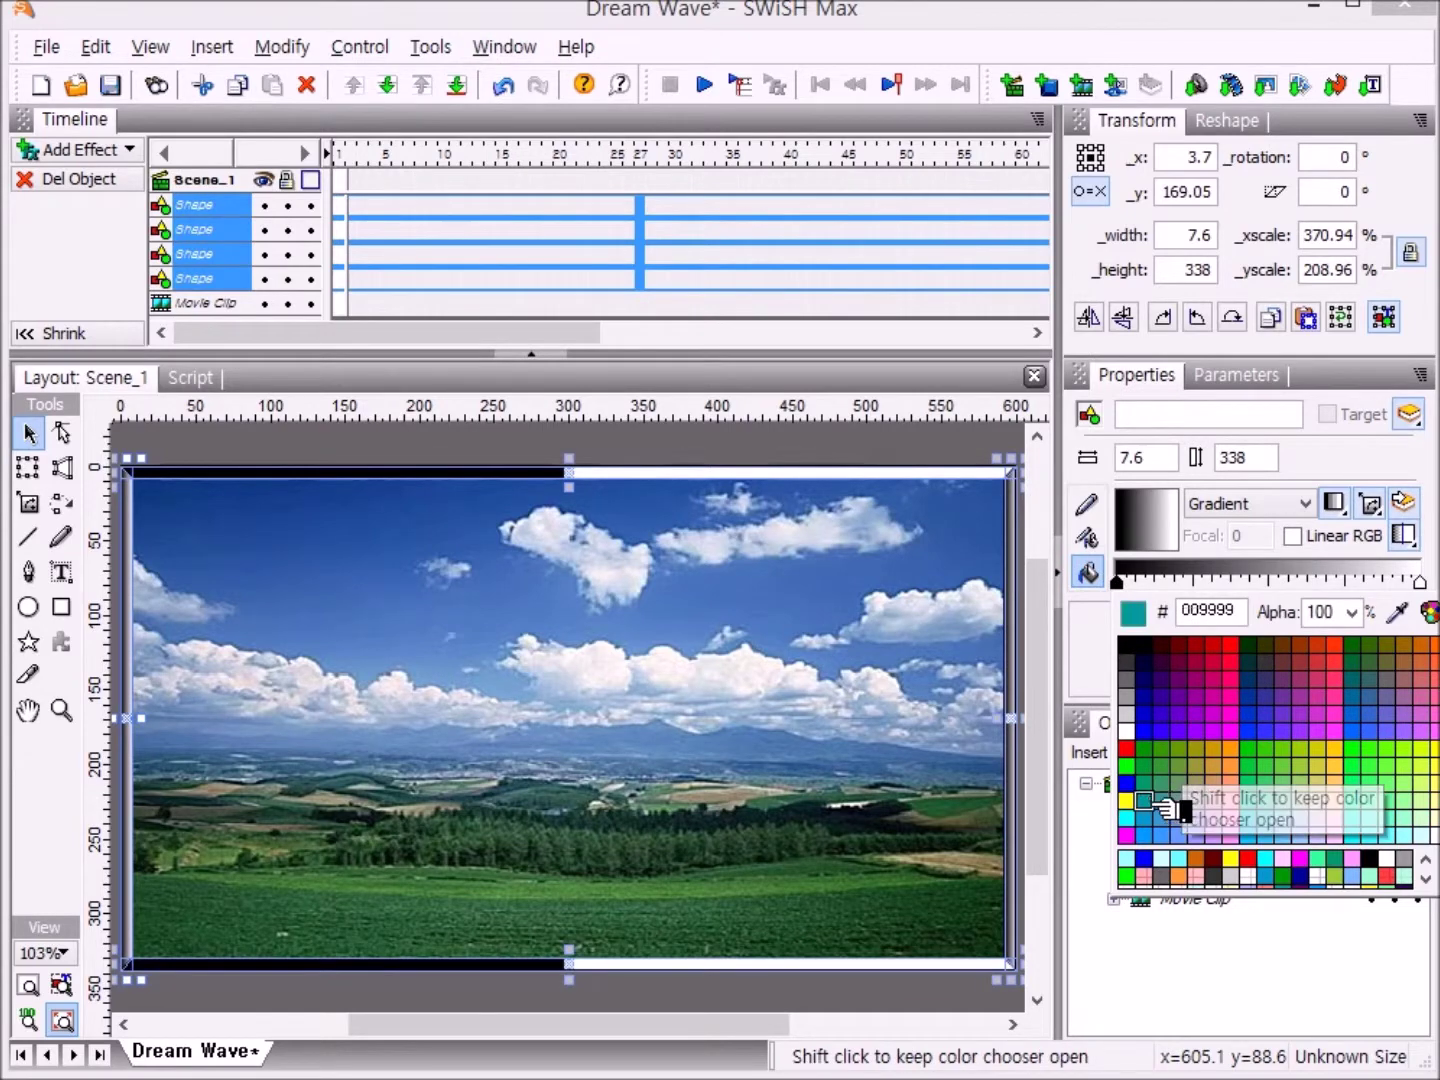
left_click(1130, 786)
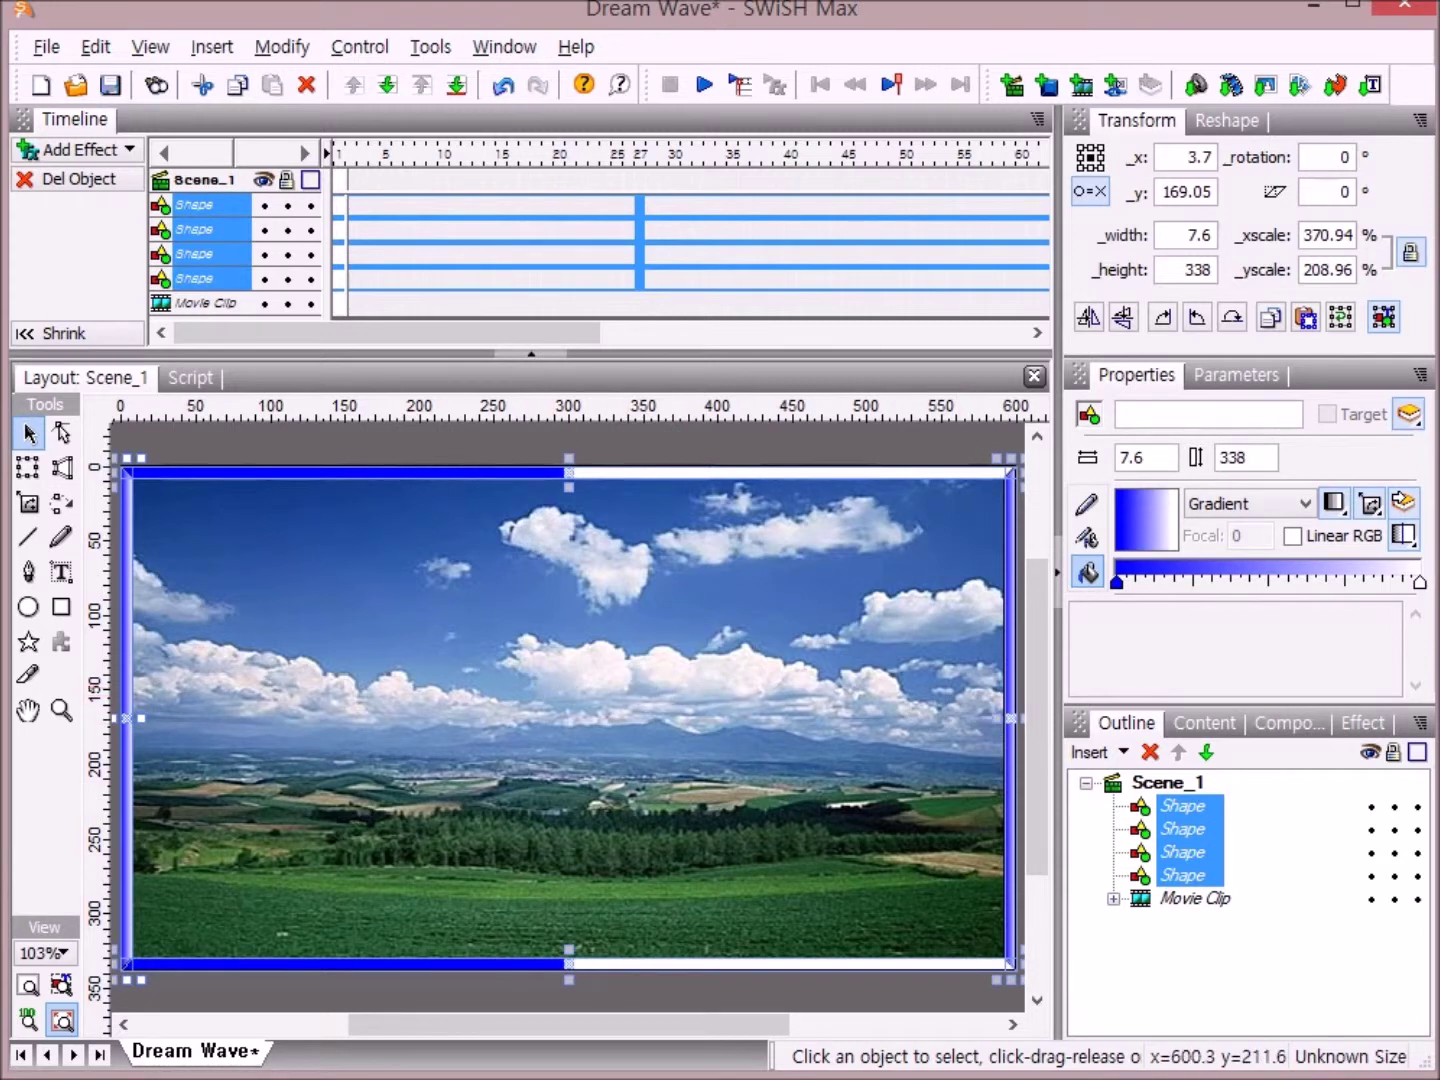
left_click(1421, 580)
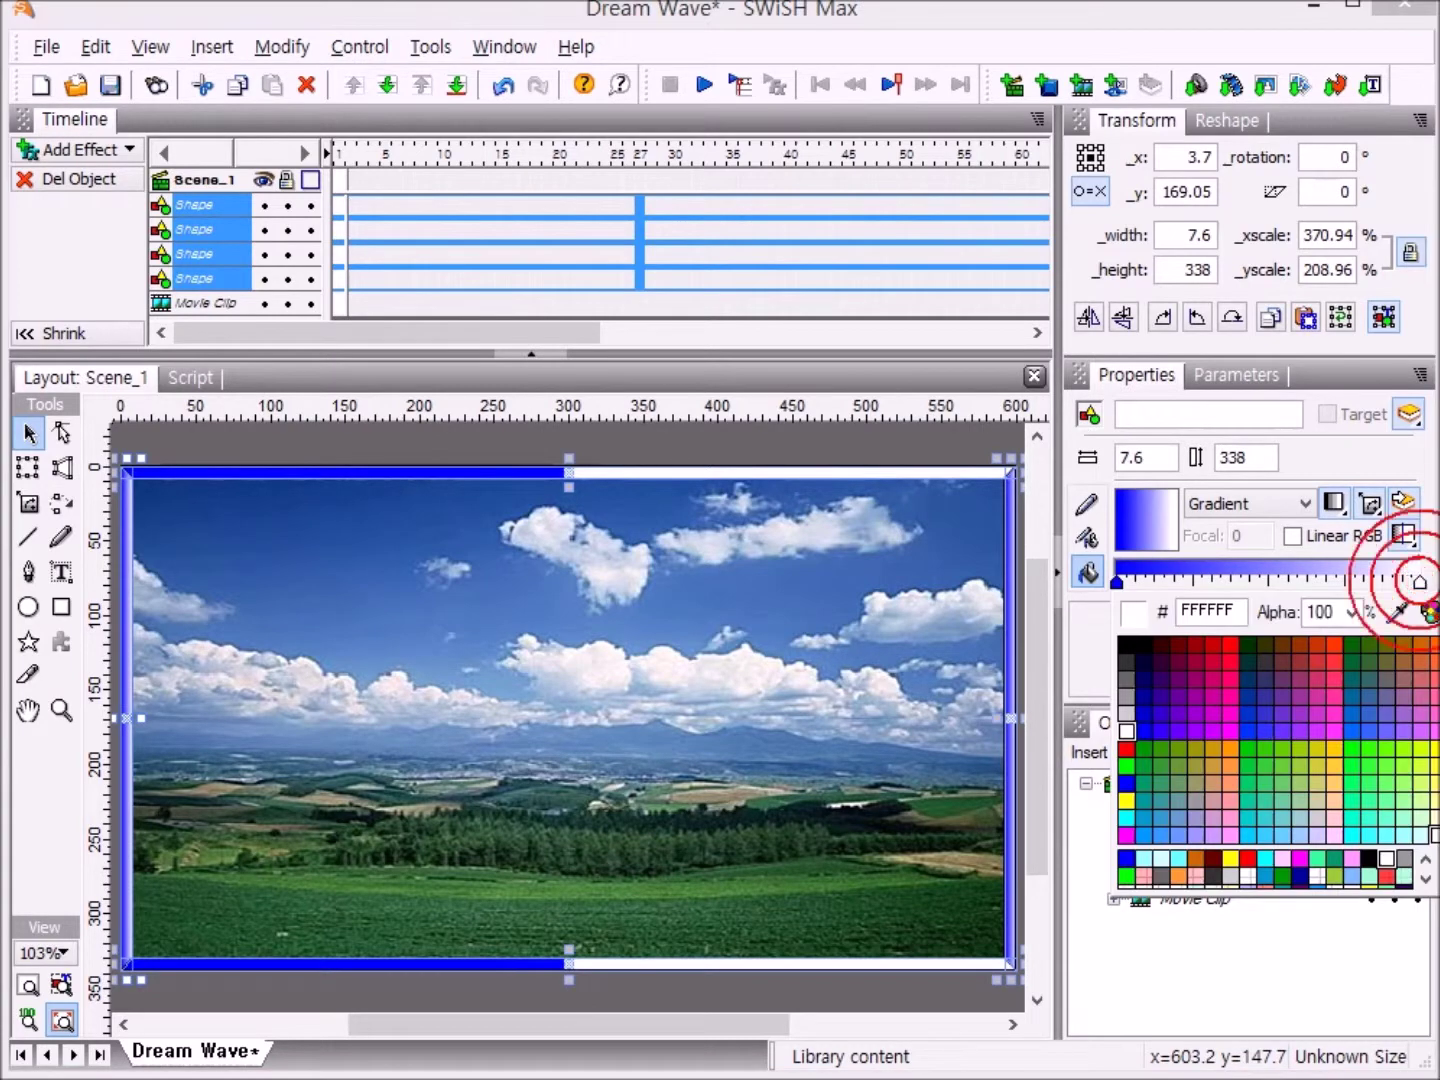
left_click(1129, 781)
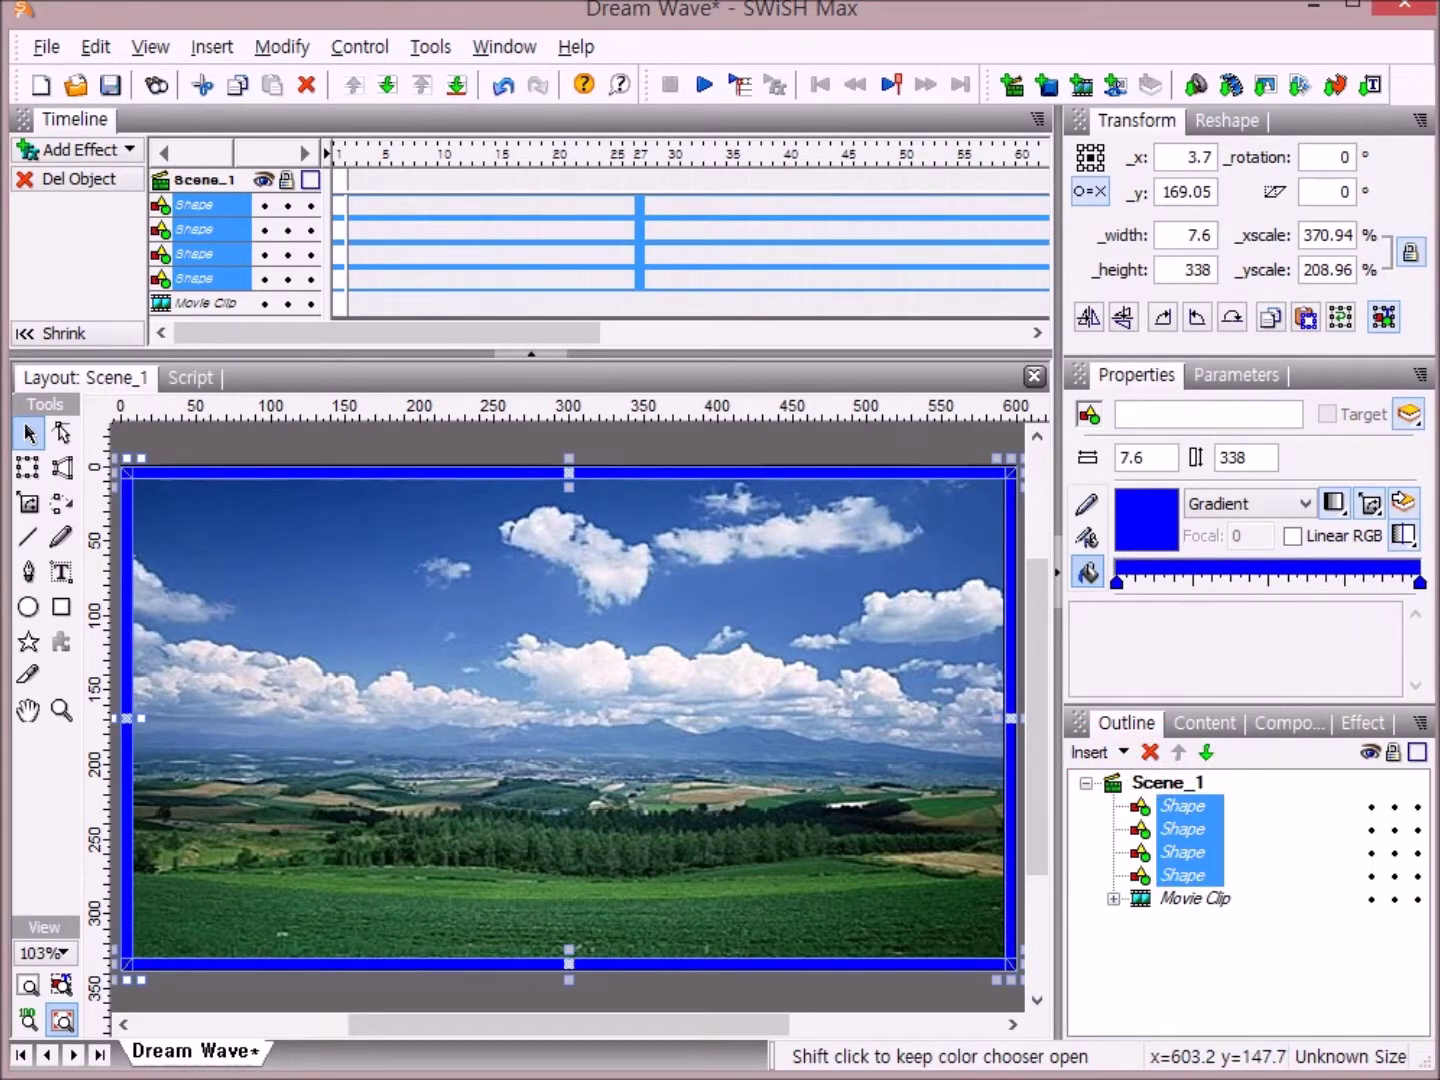
left_click(1275, 586)
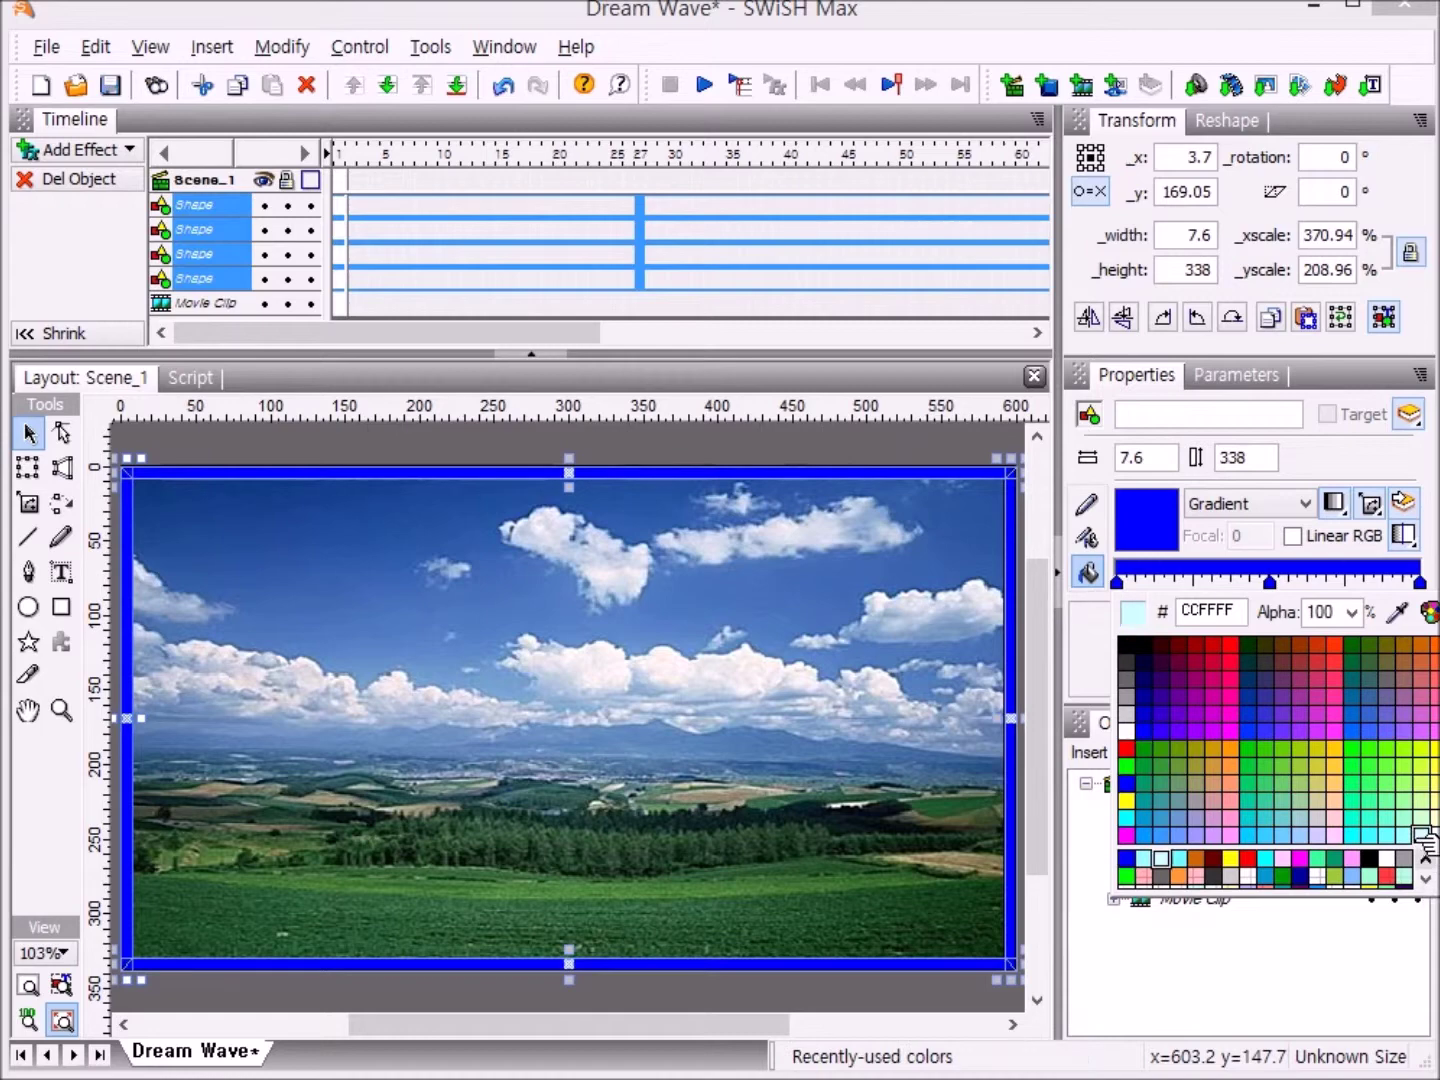
left_click(1410, 829)
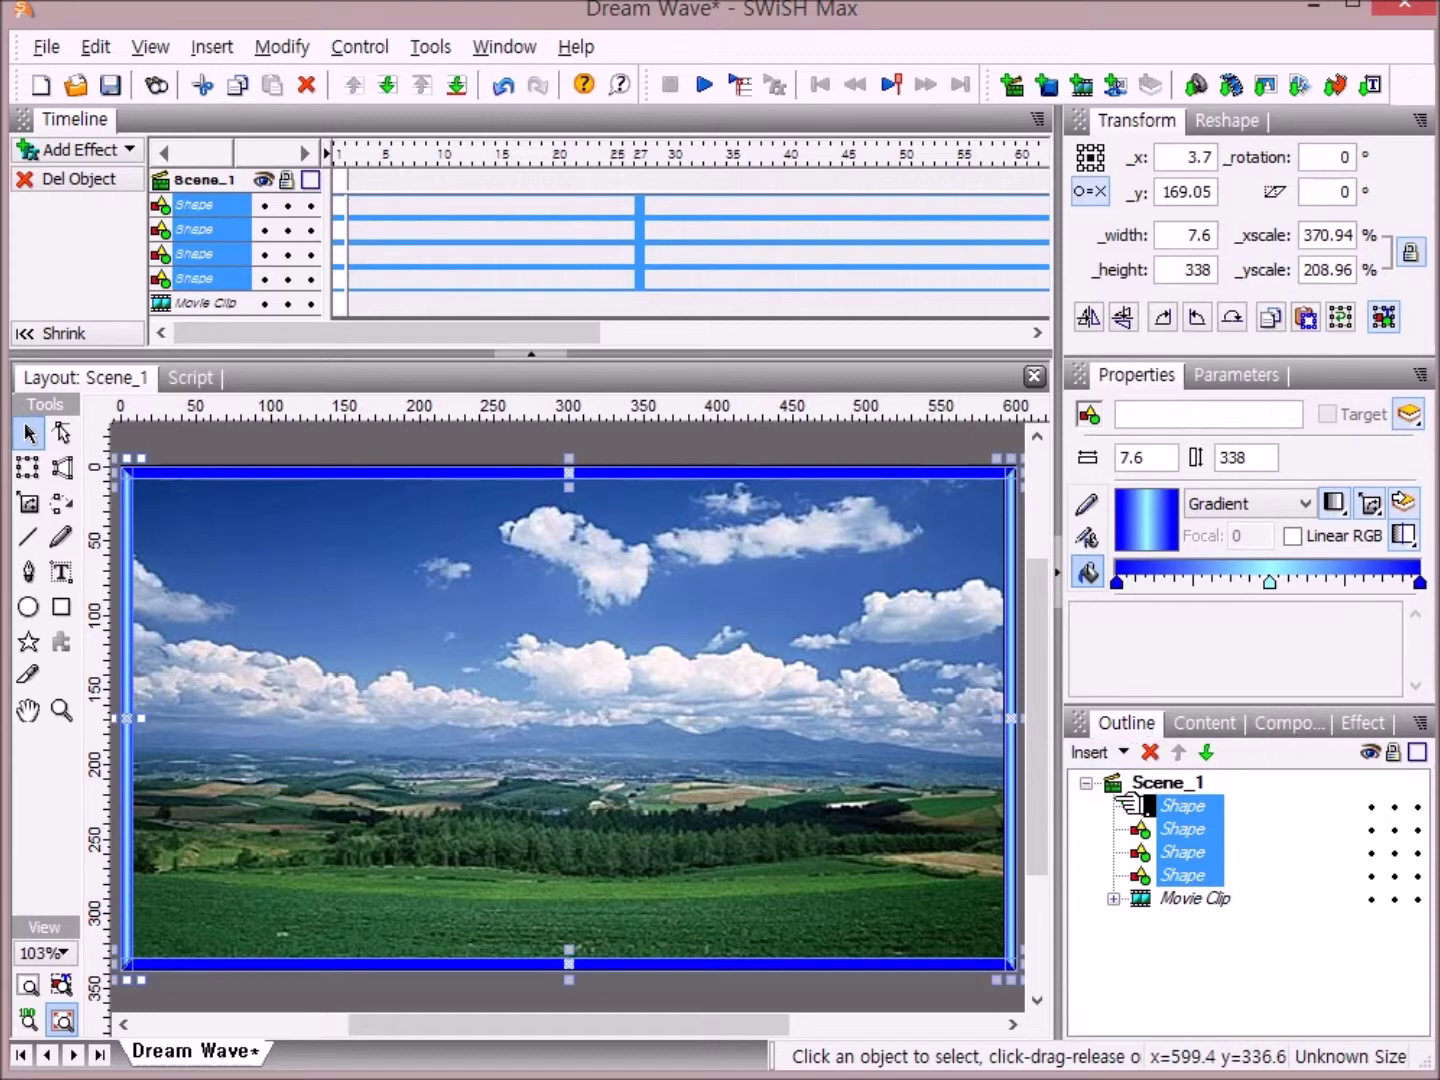
Select the horizontal top and bottom border shapes and set their gradient fill's rotation angle to 90° with the fill transform
left_click_drag(1200, 784, 1188, 787)
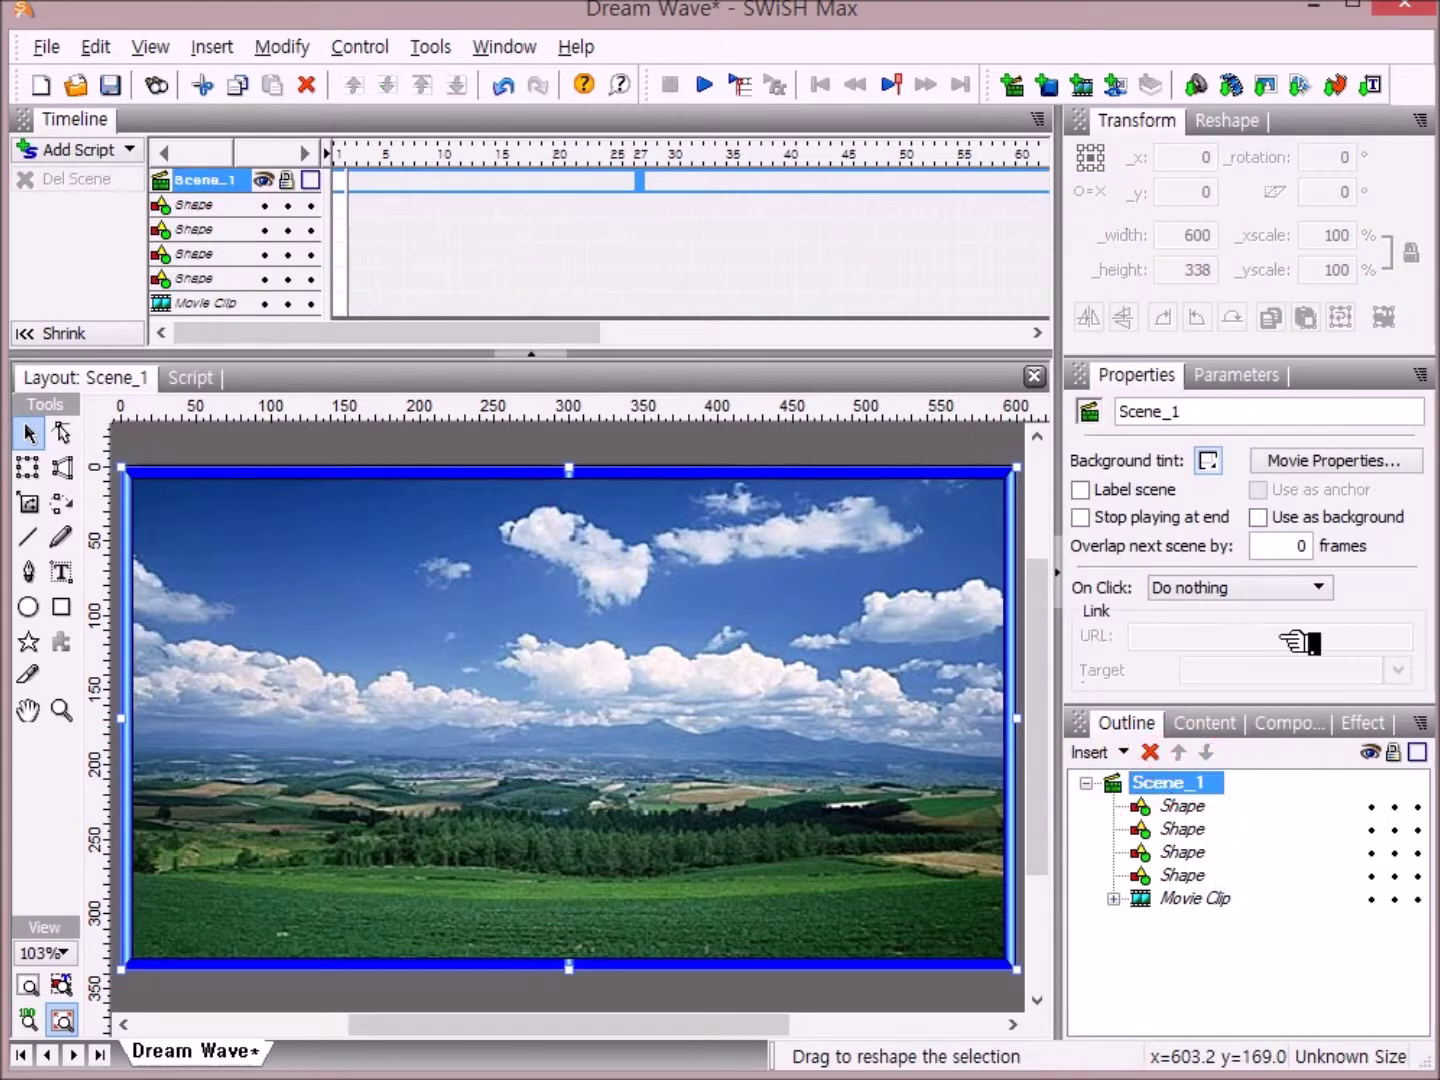
left_click(620, 479)
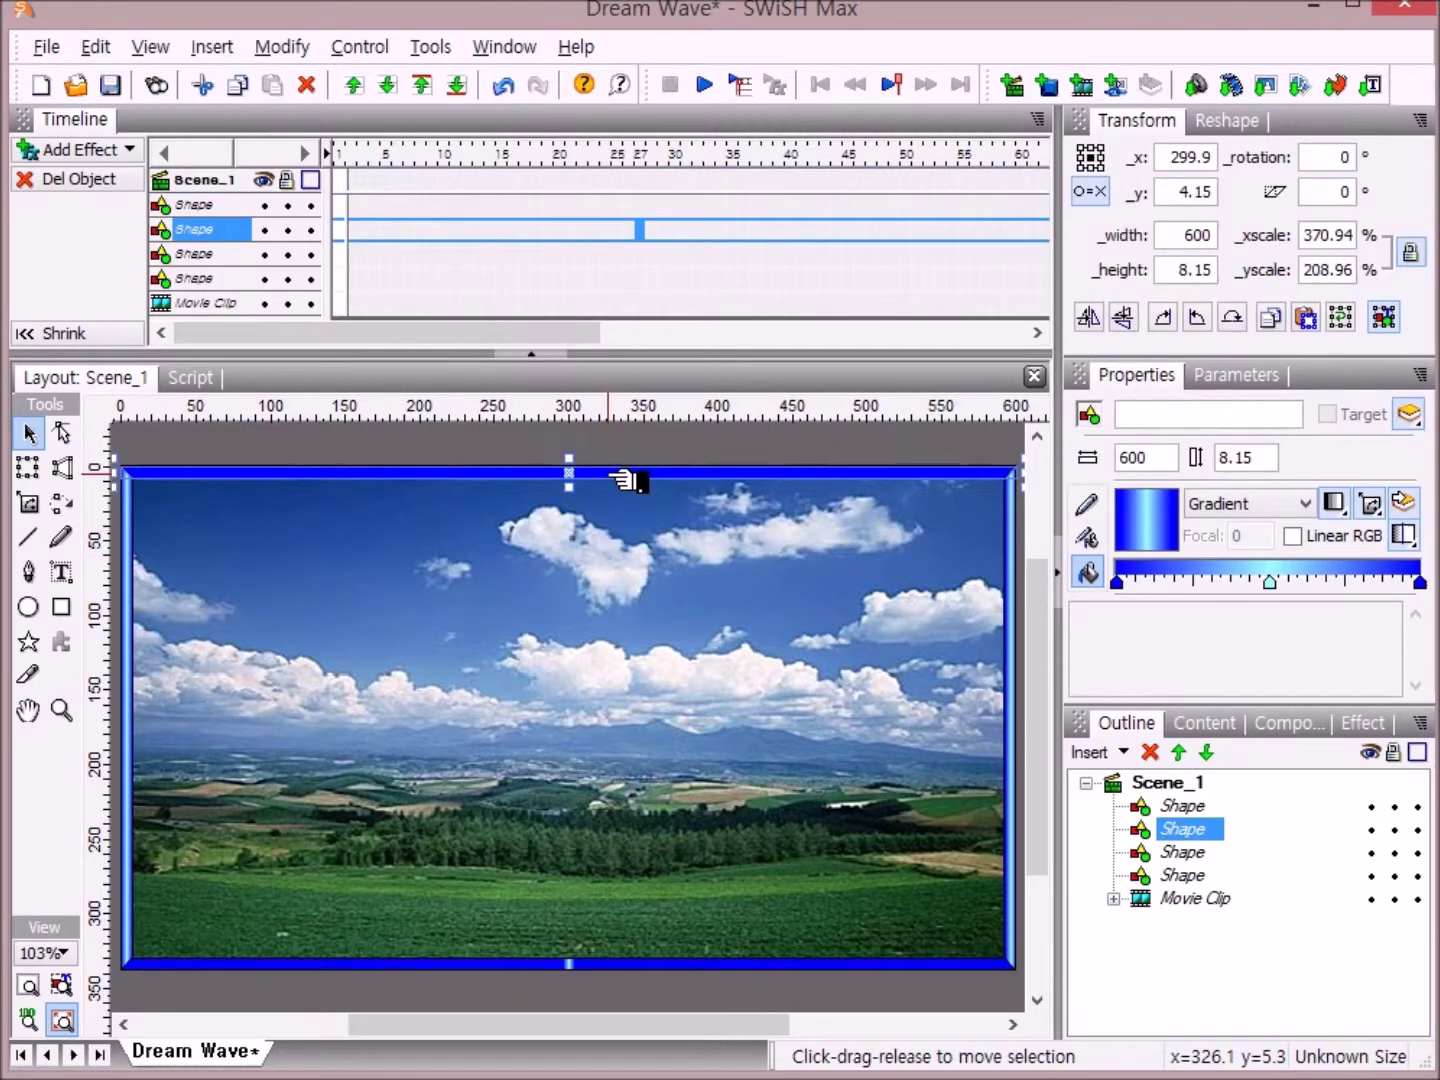
left_click(628, 964, "shift")
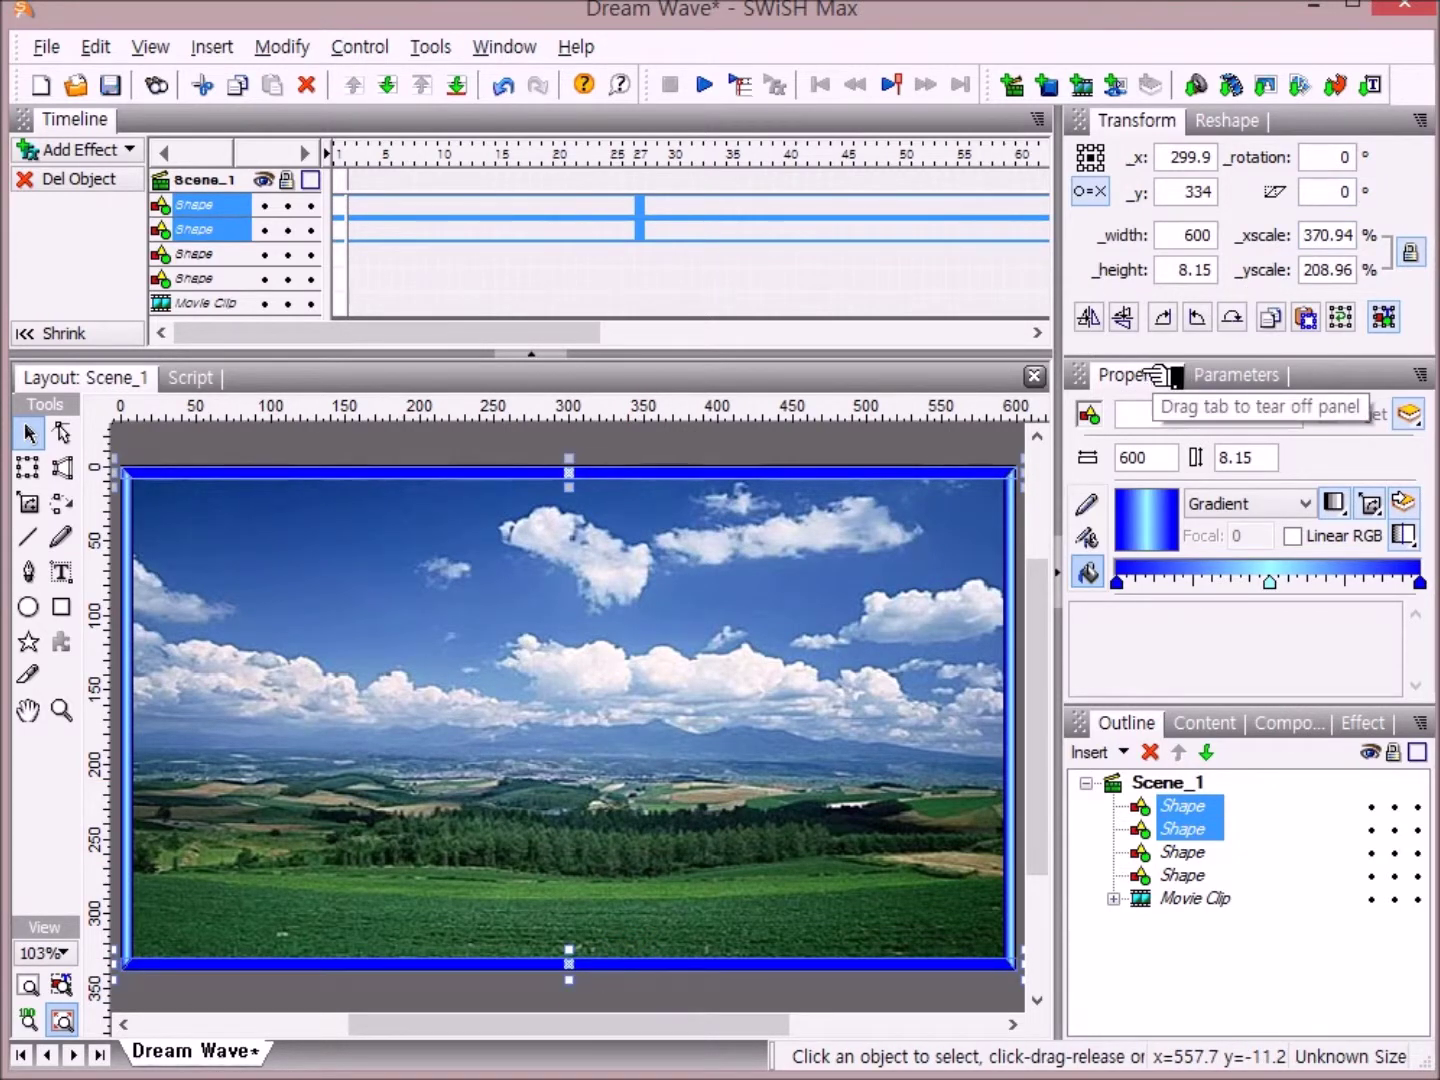
left_click(1399, 508)
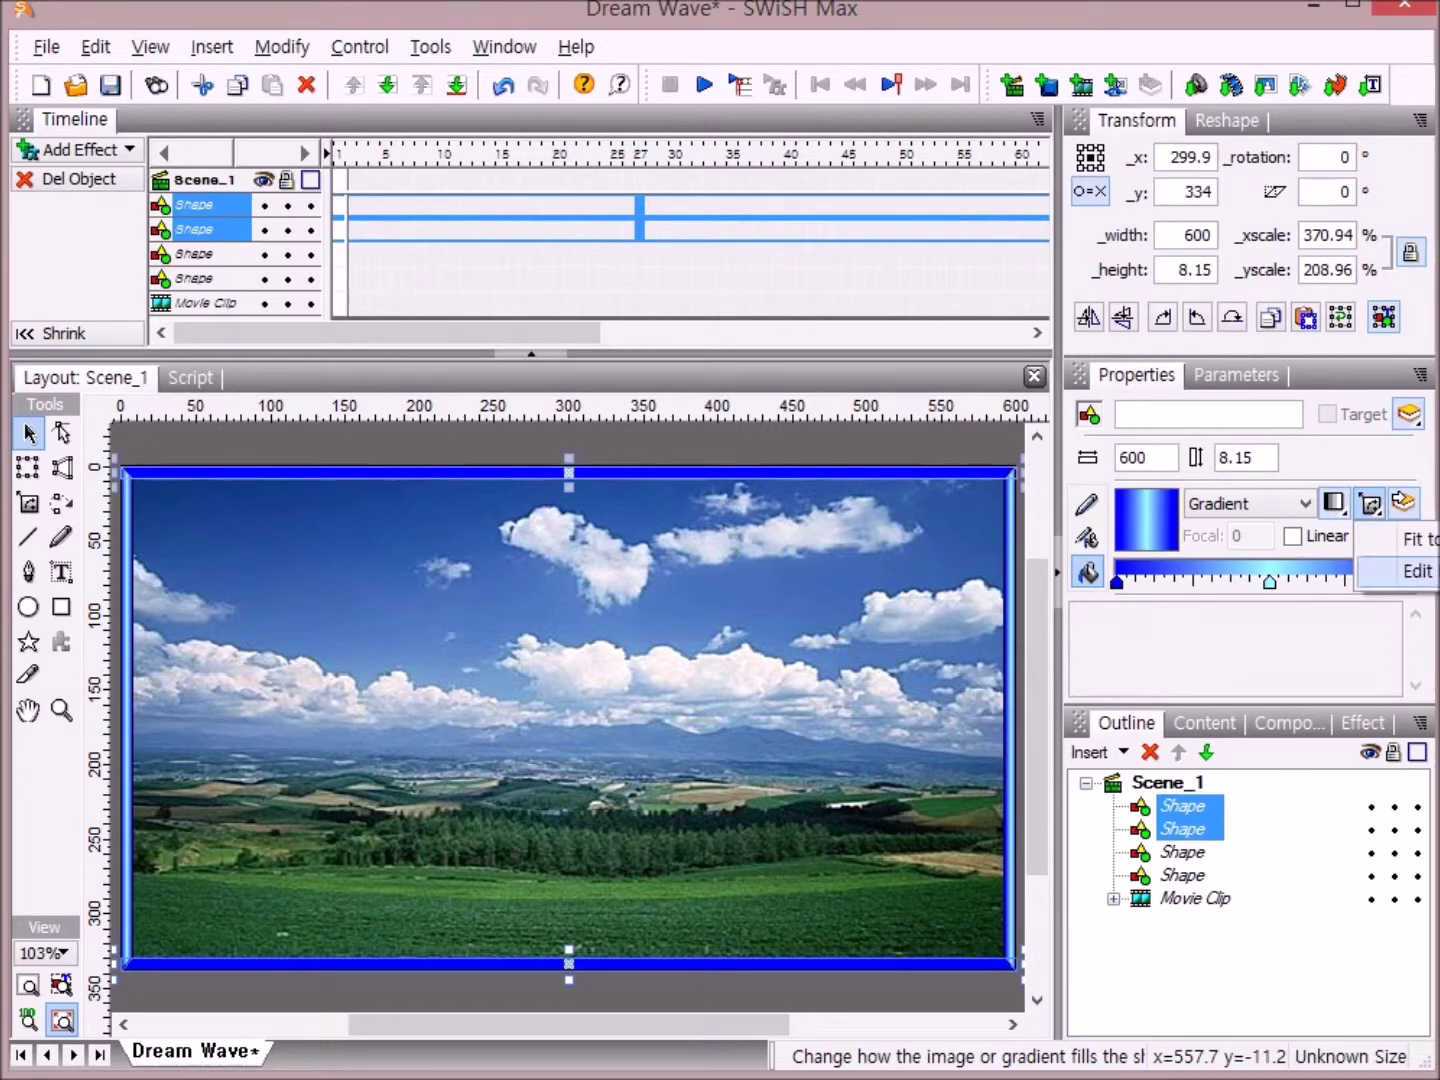
left_click(1430, 572)
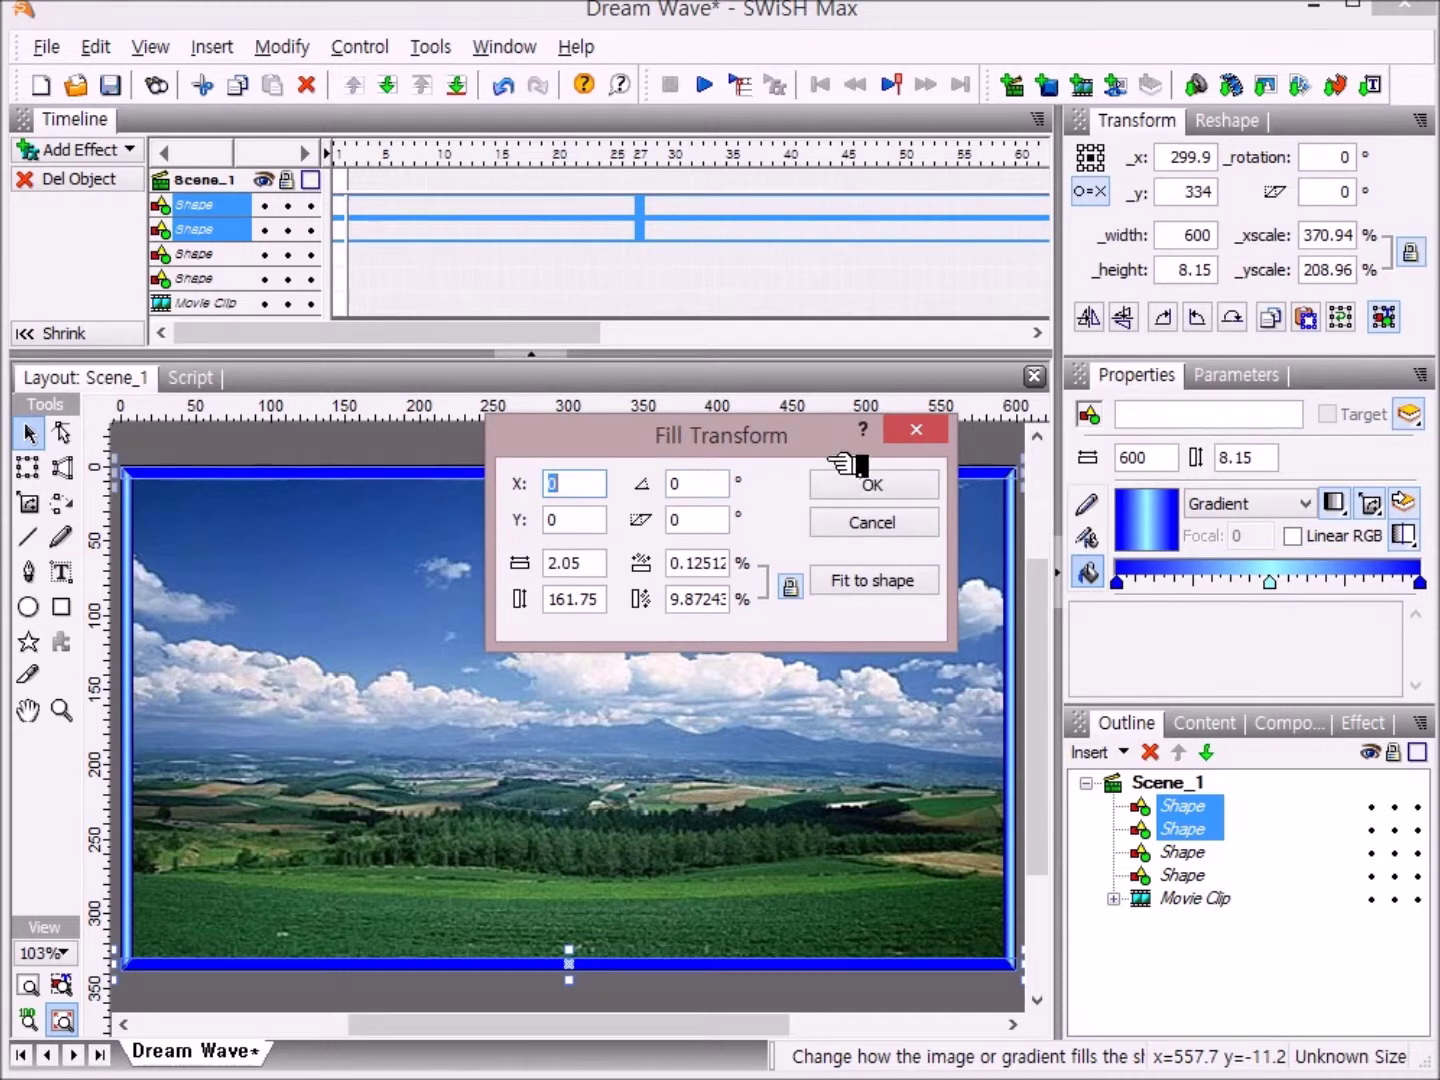
left_click(696, 494)
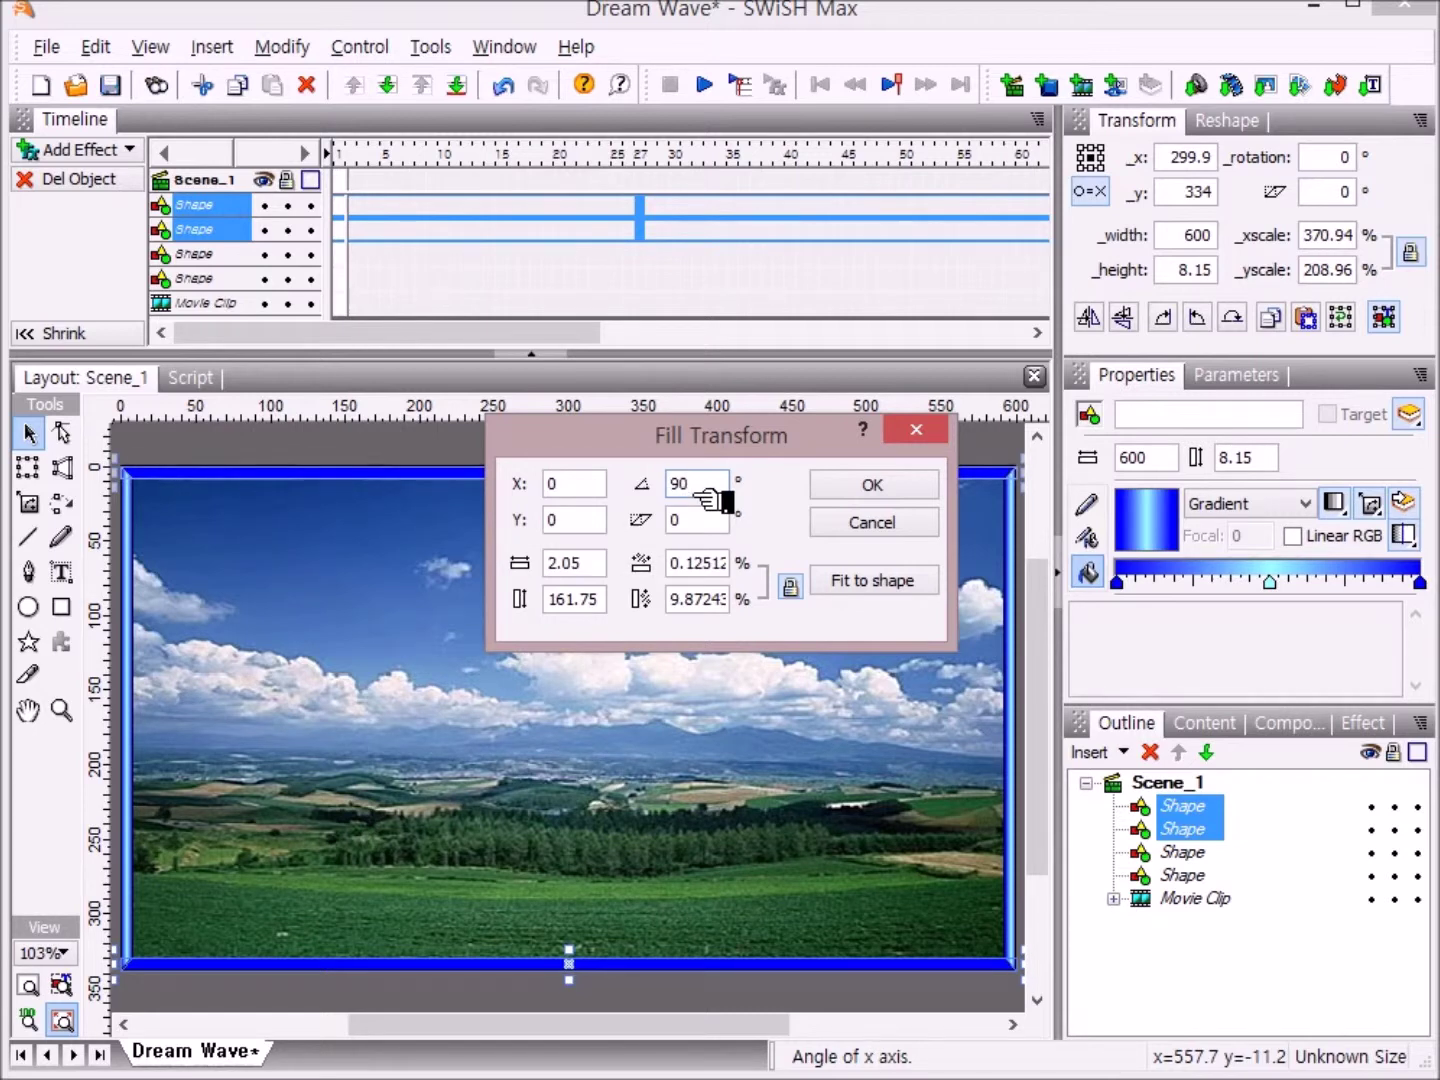
key("Return")
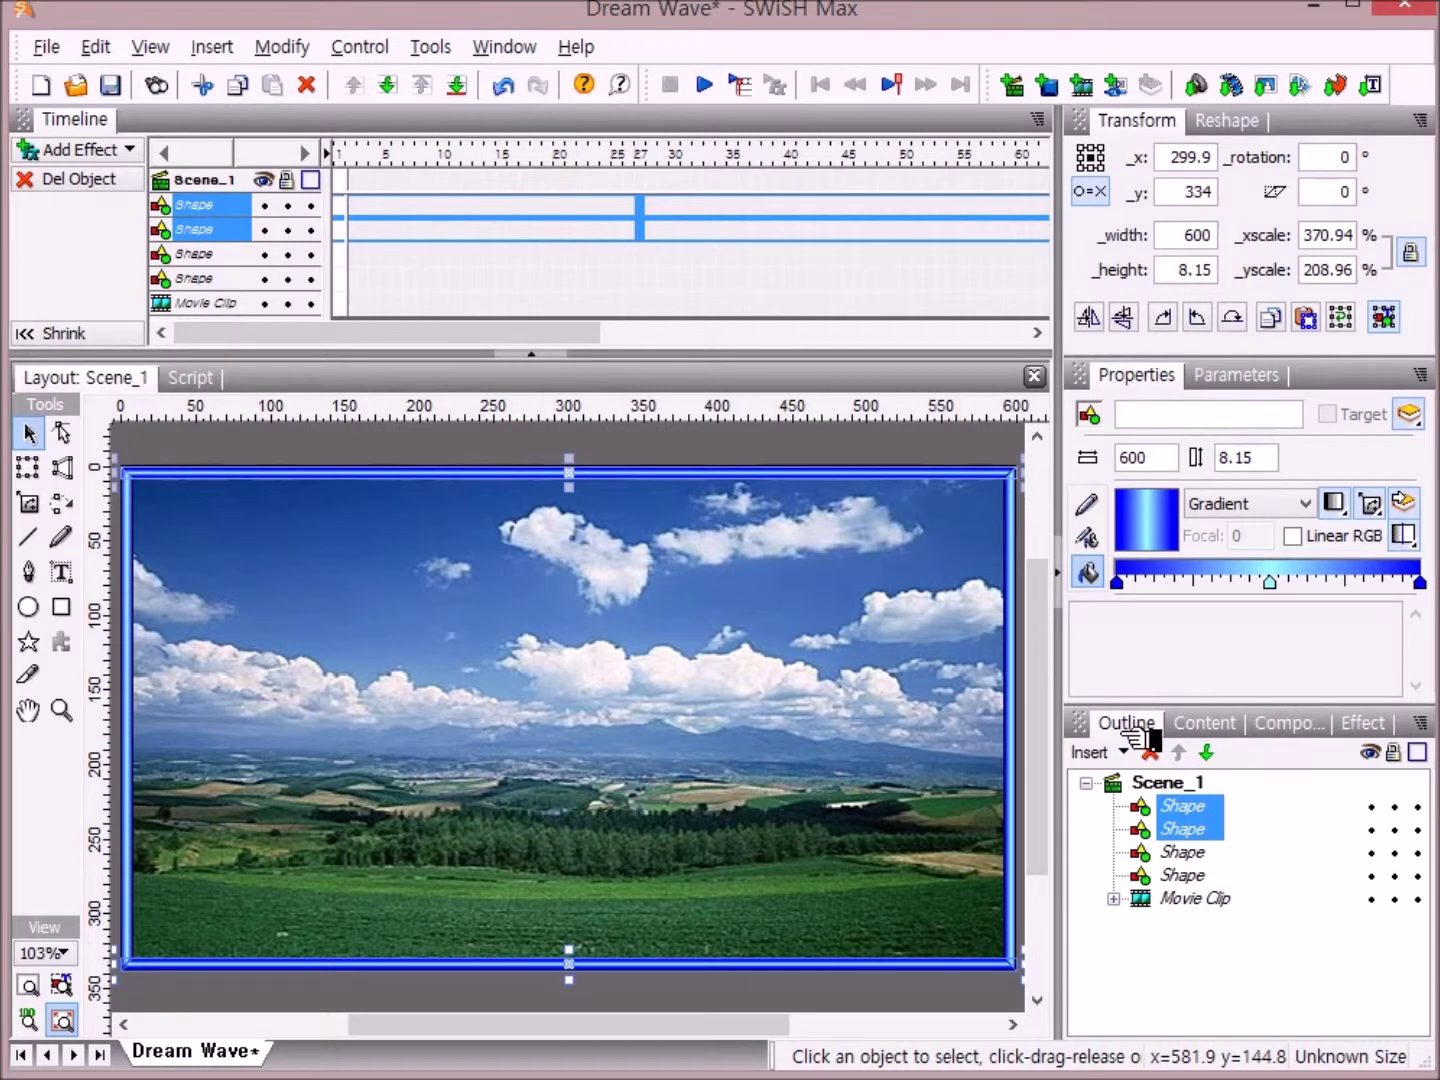
Group all four border shapes into one Shape without emptying their overlapped regions
left_click(1191, 805)
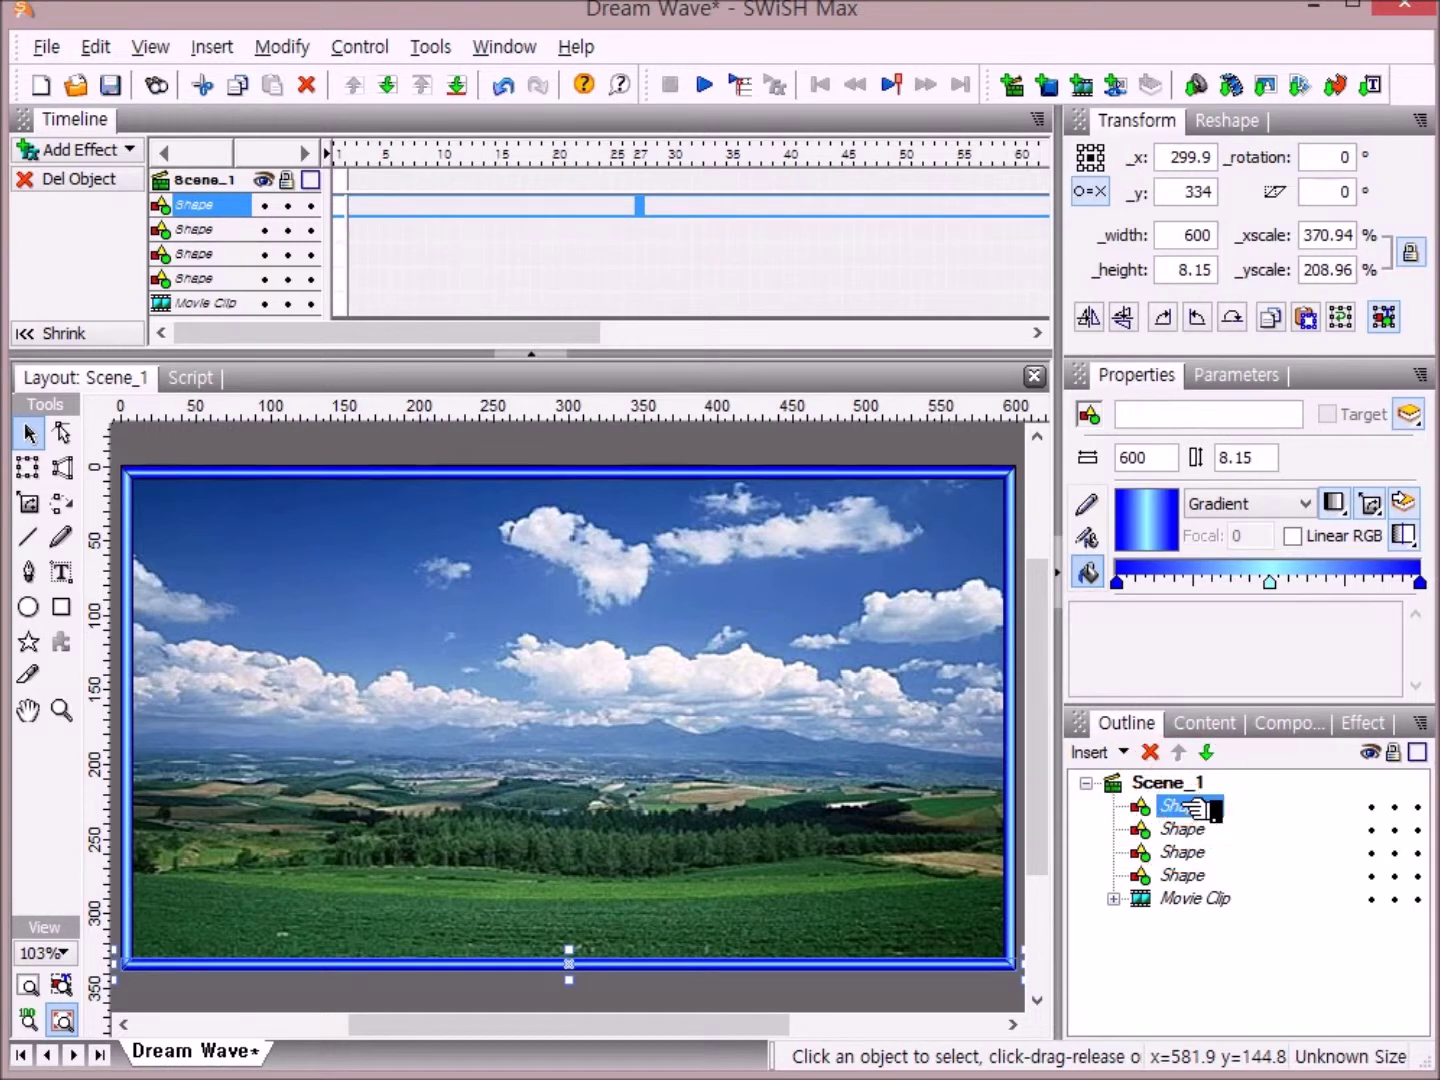
left_click(1212, 878, "shift")
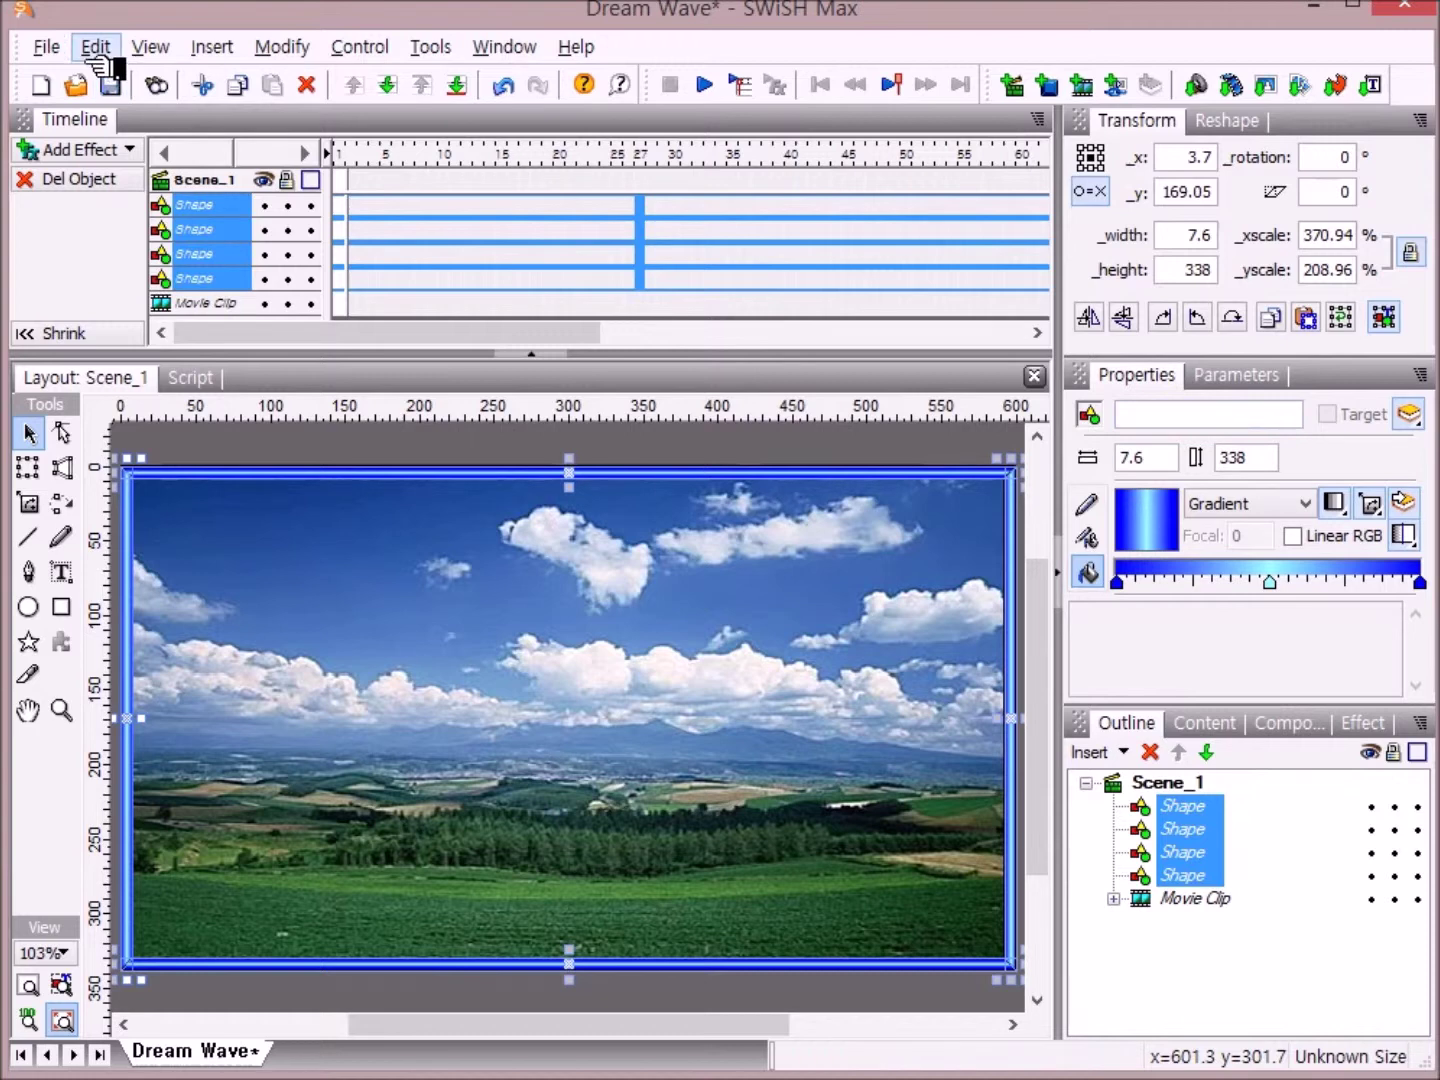
left_click(282, 47)
mouse_move(334, 135)
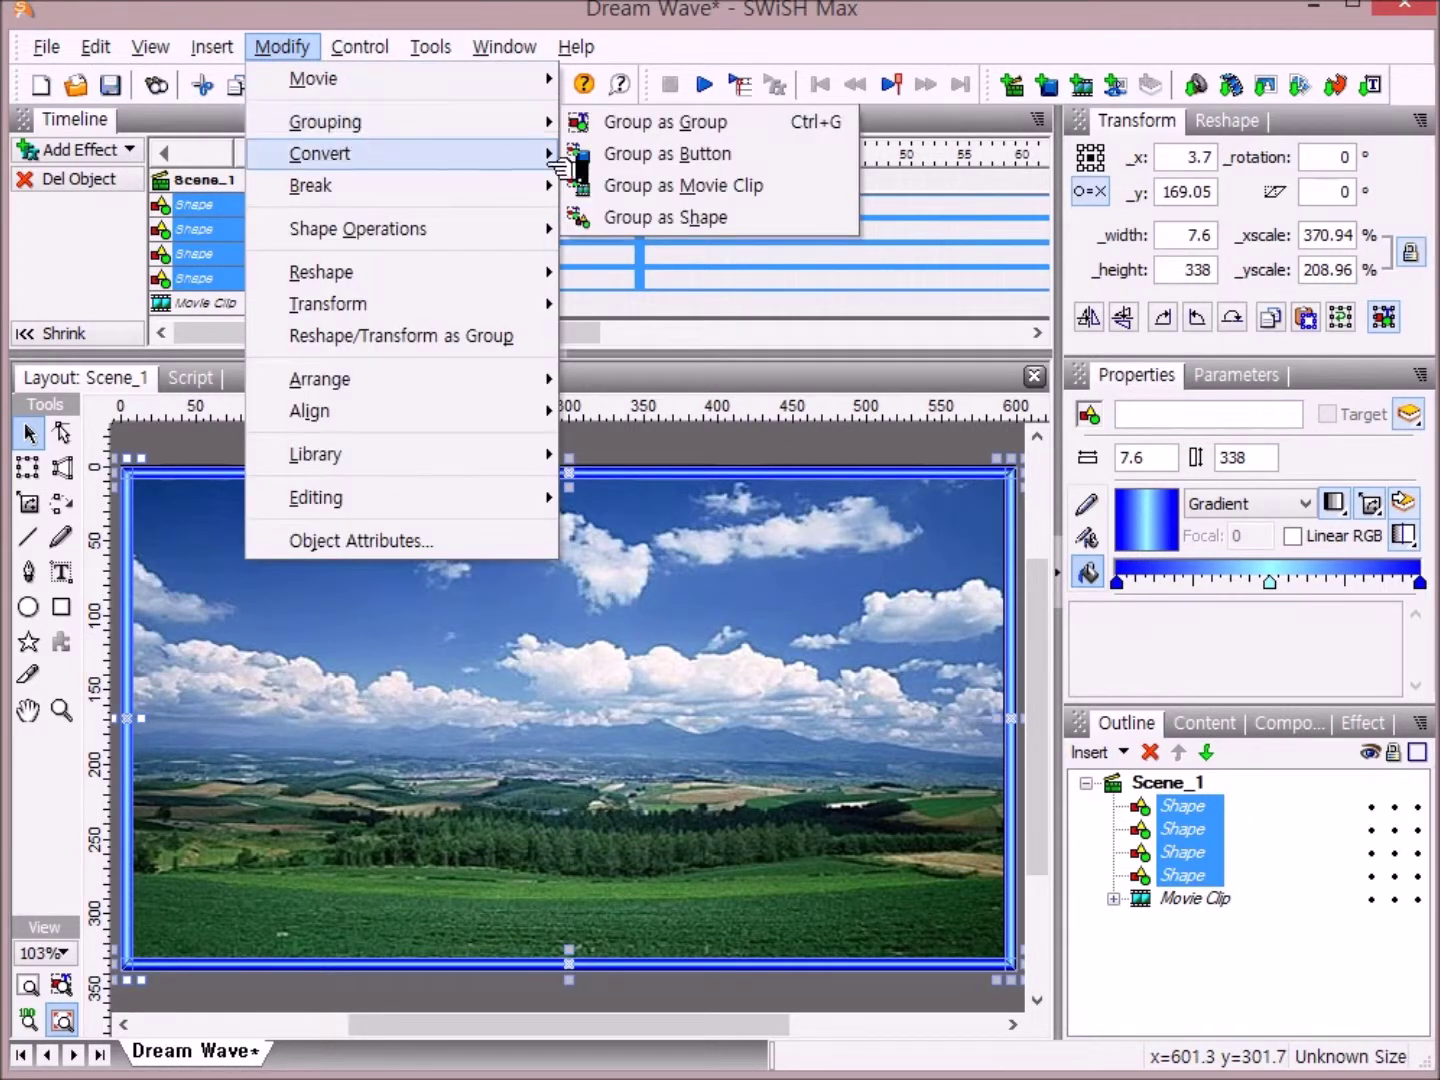
left_click(722, 226)
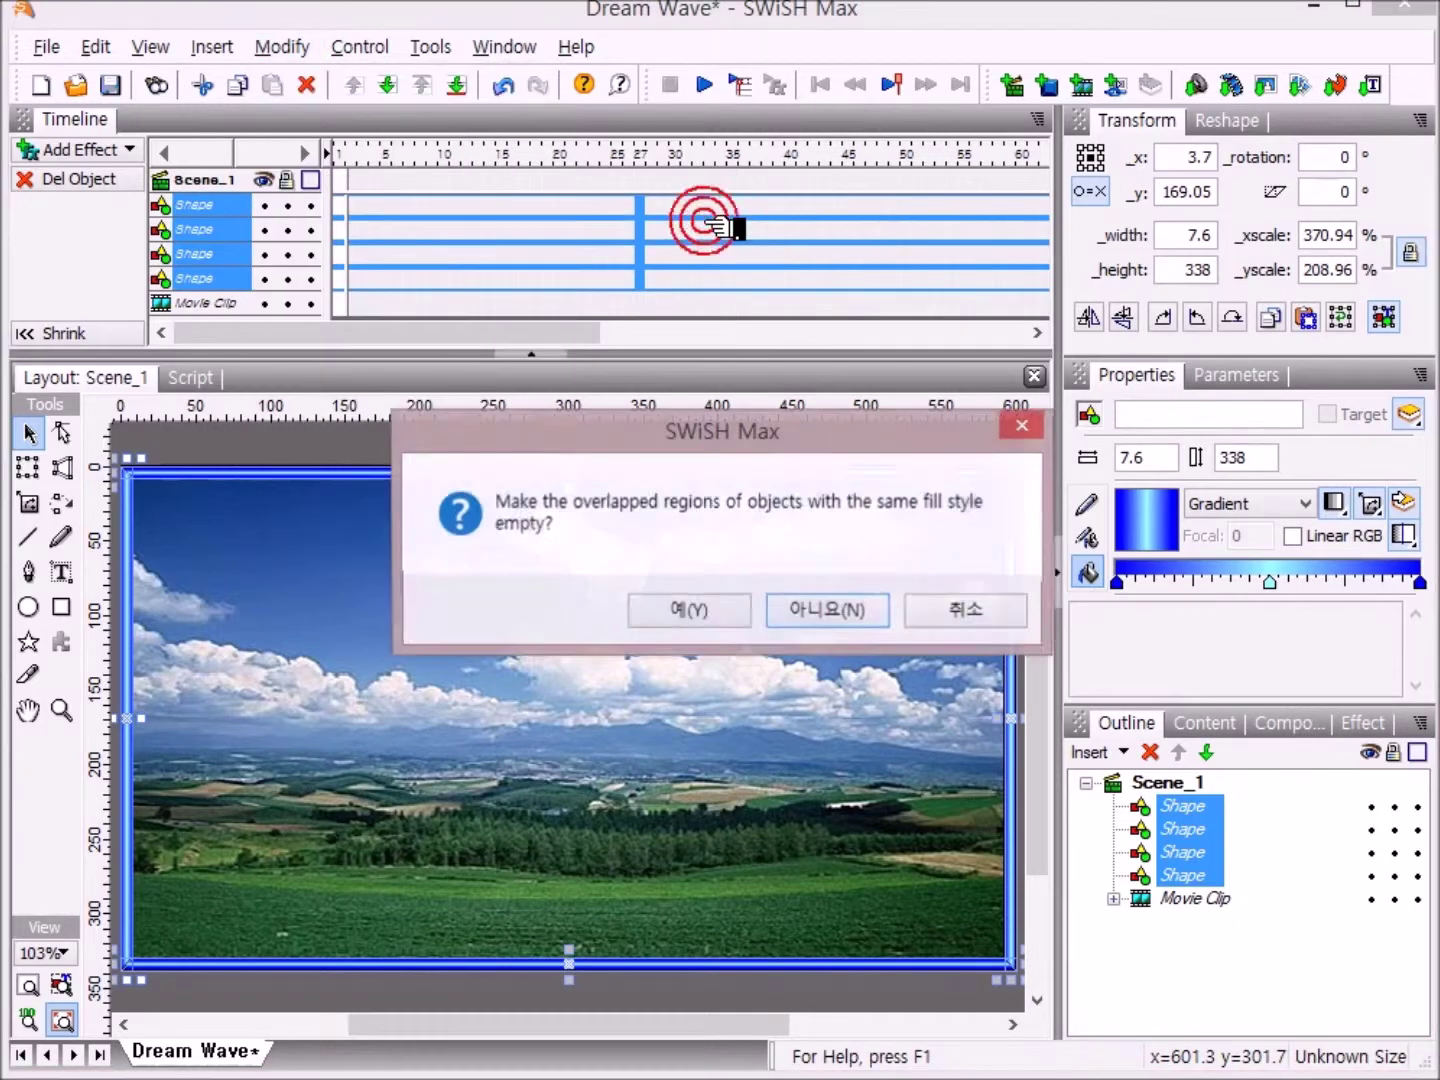
left_click(806, 609)
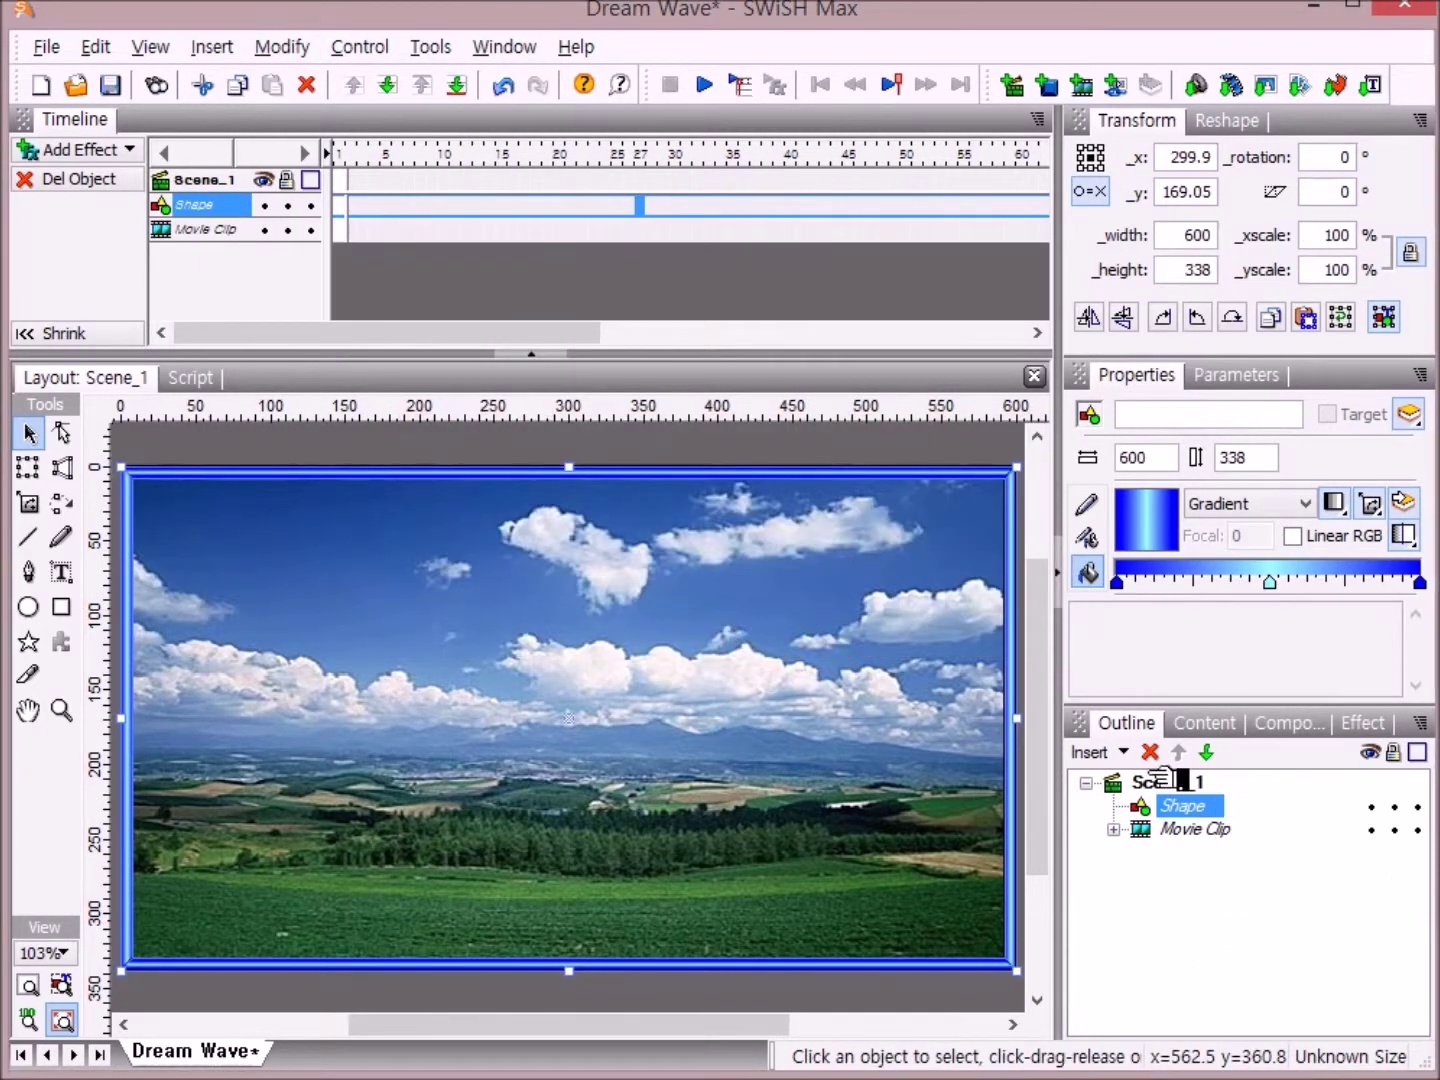
Group the frame shape and the landscape movie clip into one Movie Clip and play the movie to preview it
mouse_move(1155, 807)
left_mouse_down()
mouse_move(1145, 745)
mouse_move(1205, 823)
mouse_move(1164, 826)
mouse_move(1173, 838)
mouse_move(1160, 825)
left_mouse_up()
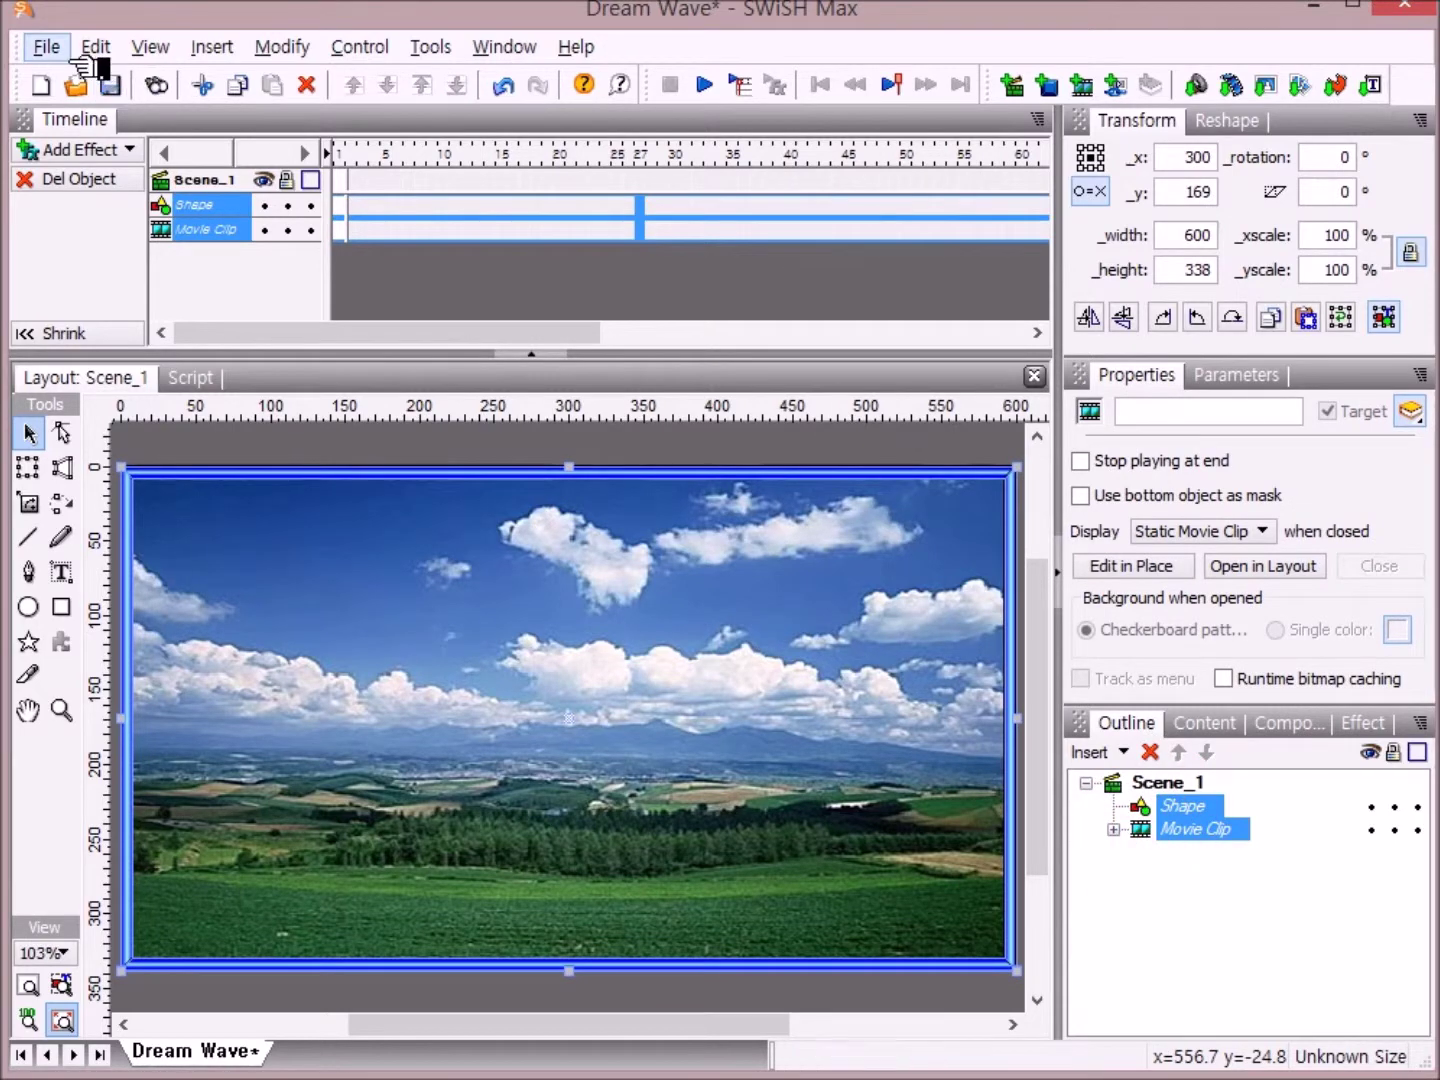
left_click(316, 59)
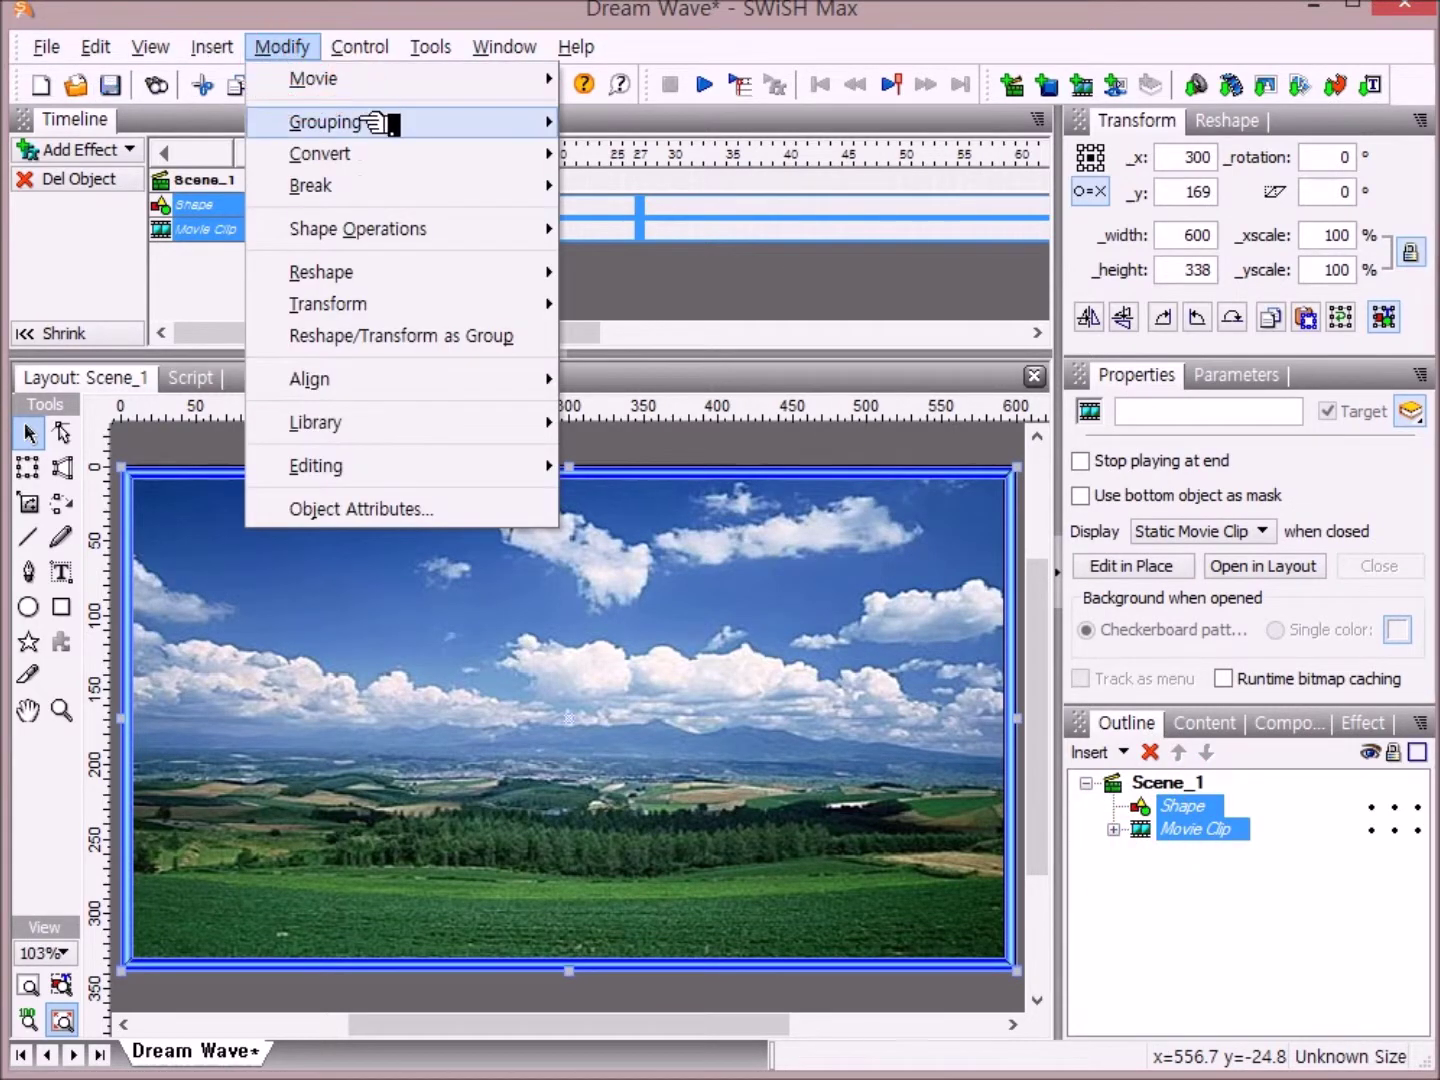
mouse_move(375, 122)
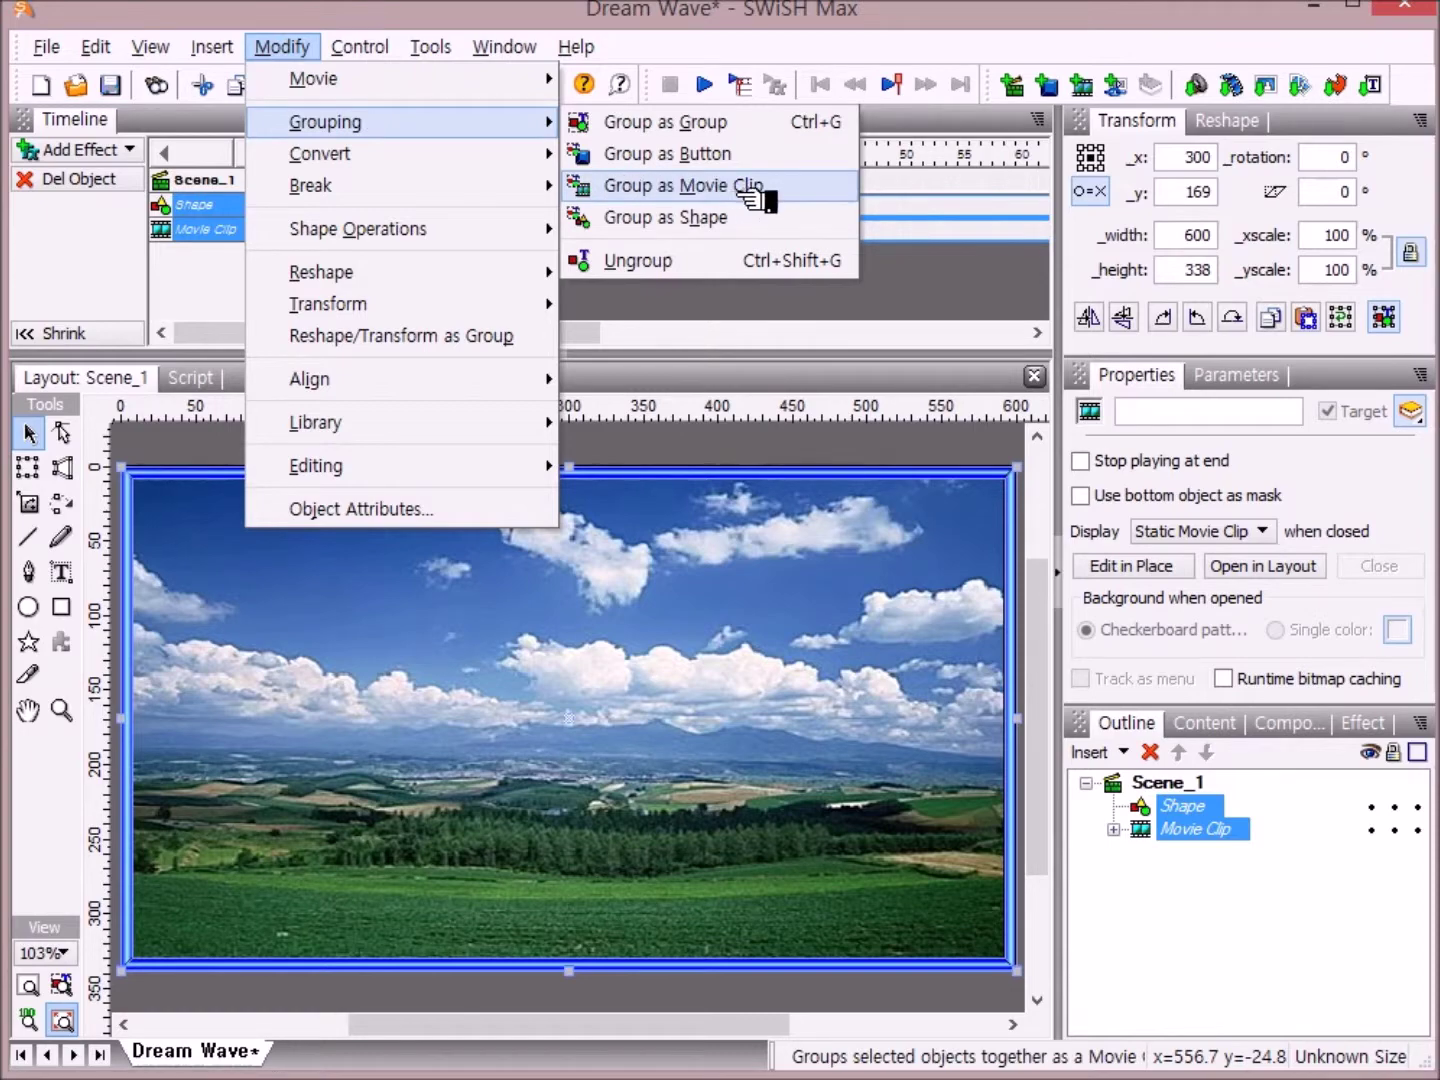
left_click(741, 187)
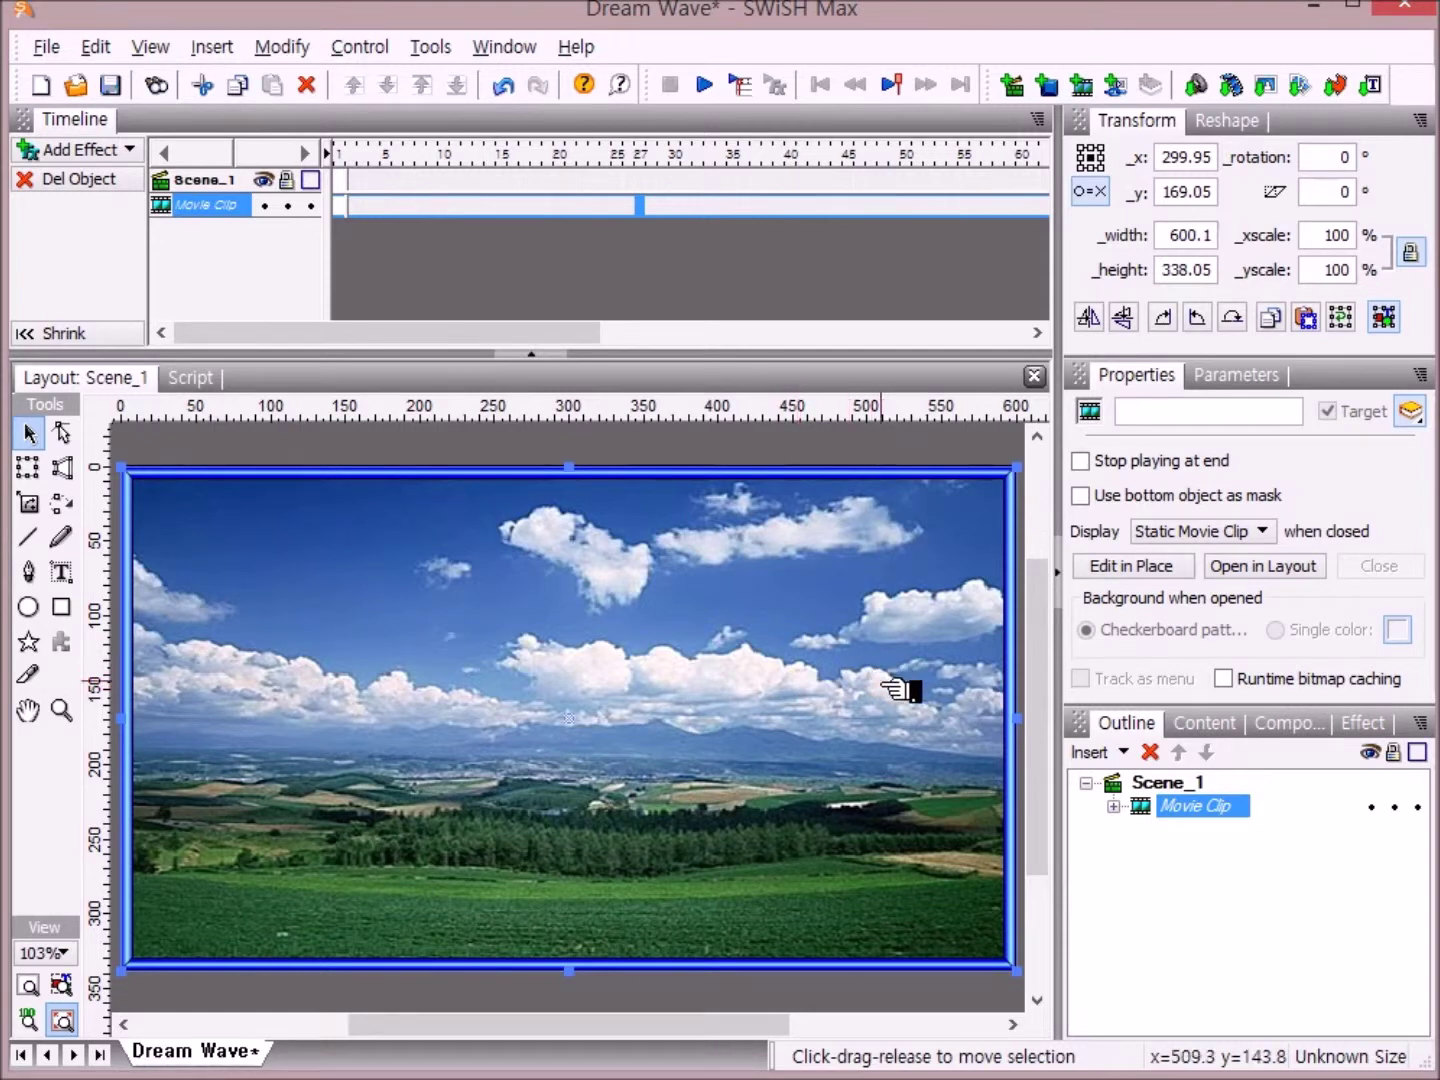
left_click(706, 86)
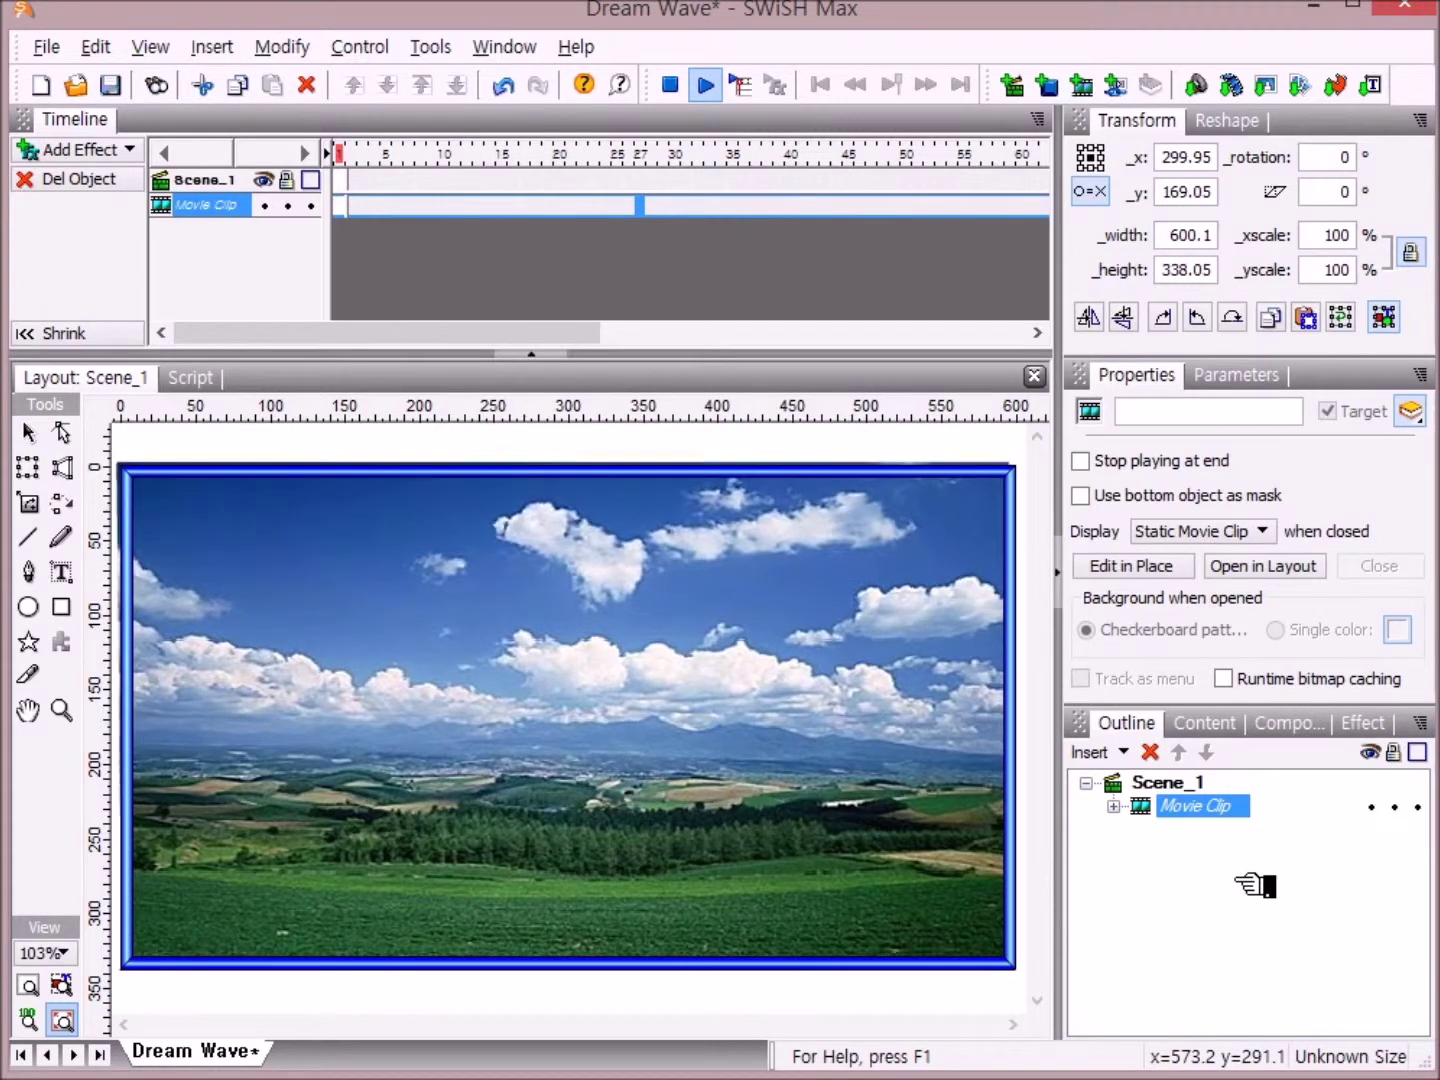